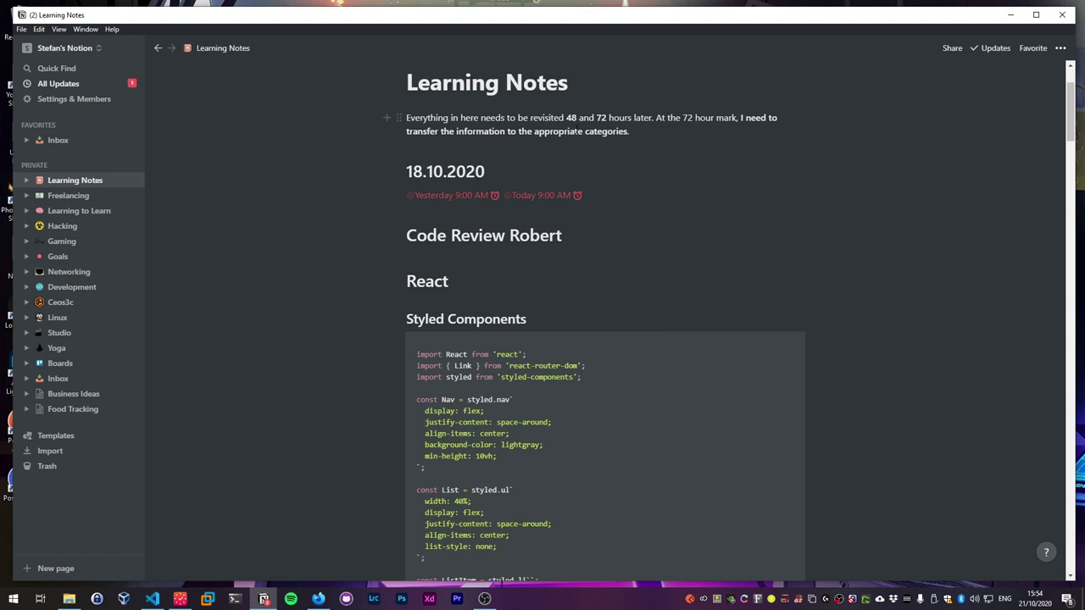
# Step: Review the 48 and 72 hour revisit rule and the 18.10.2020 entry in the Learning Notes page
pyautogui.doubleClick(571, 117)
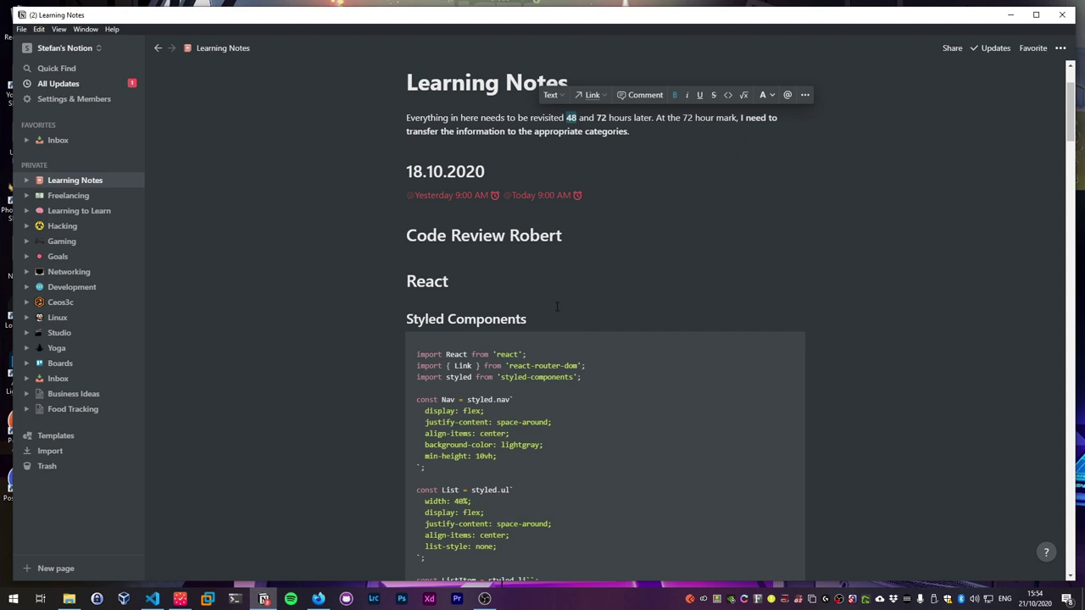
pyautogui.scroll(-1, 557, 307)
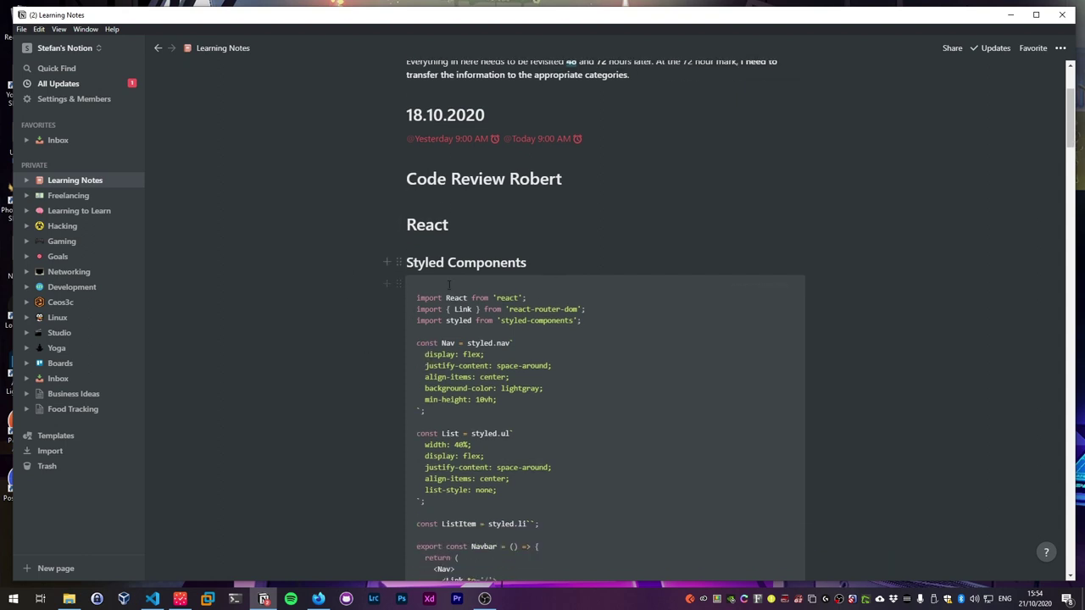
pyautogui.scroll(-2, 381, 392)
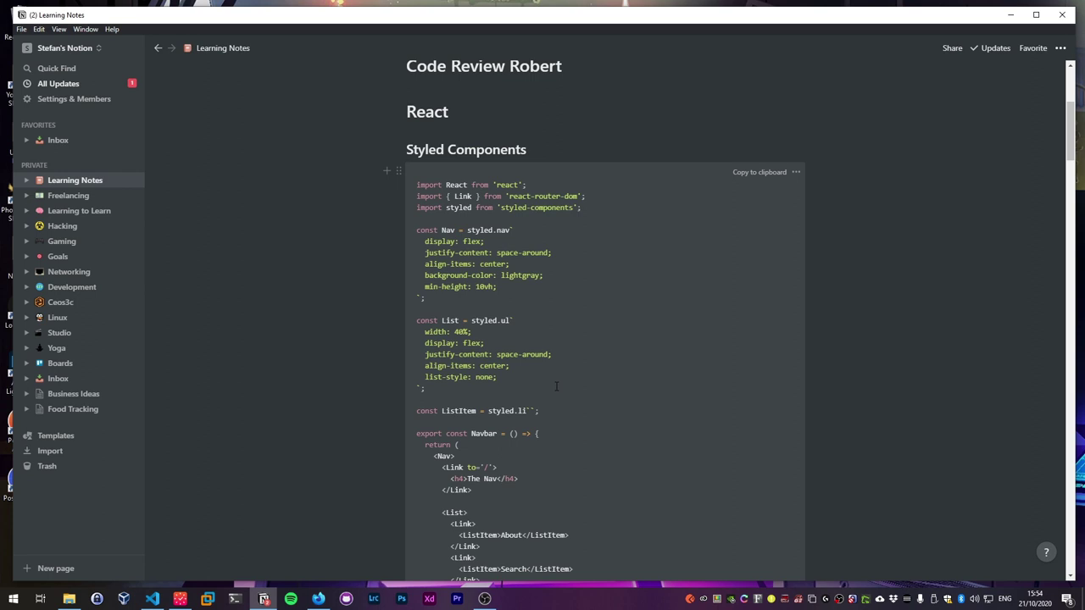
pyautogui.scroll(-1, 625, 397)
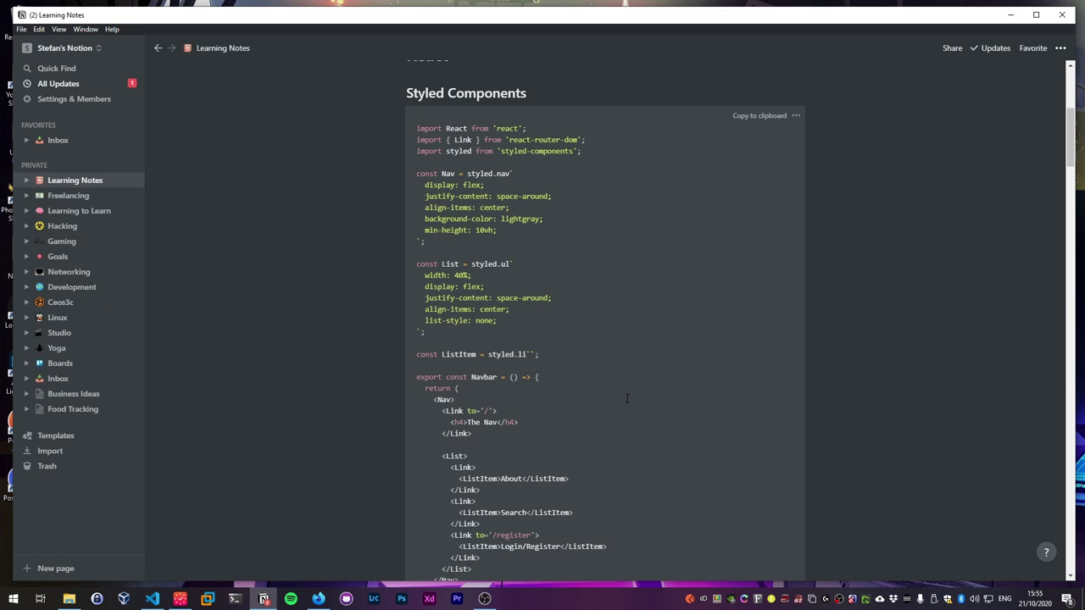
pyautogui.scroll(-6, 627, 397)
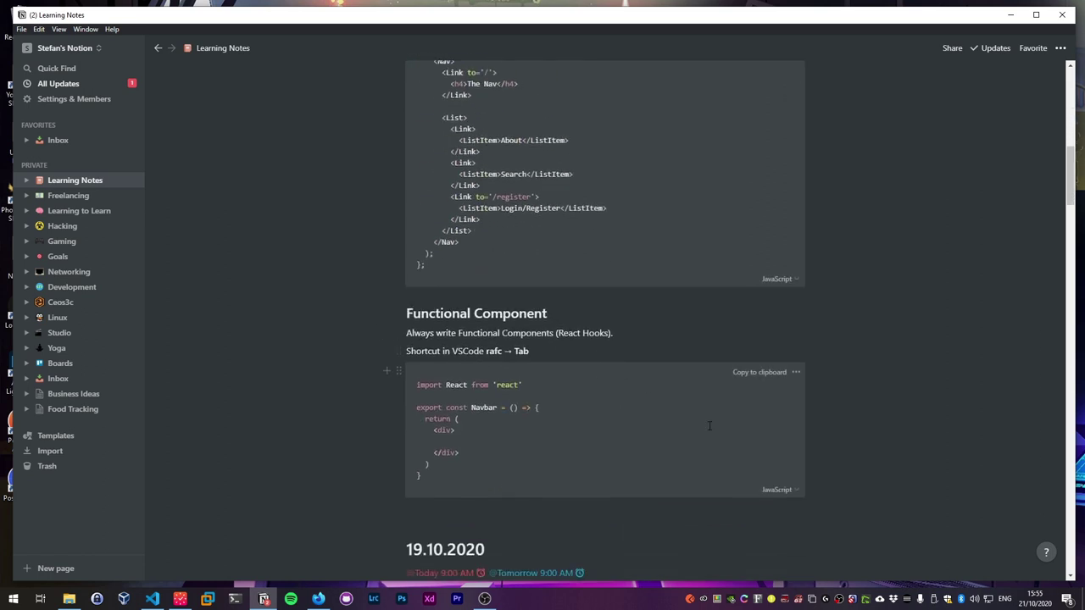
pyautogui.scroll(2, 709, 425)
pyautogui.scroll(-4, 709, 426)
pyautogui.scroll(2, 593, 350)
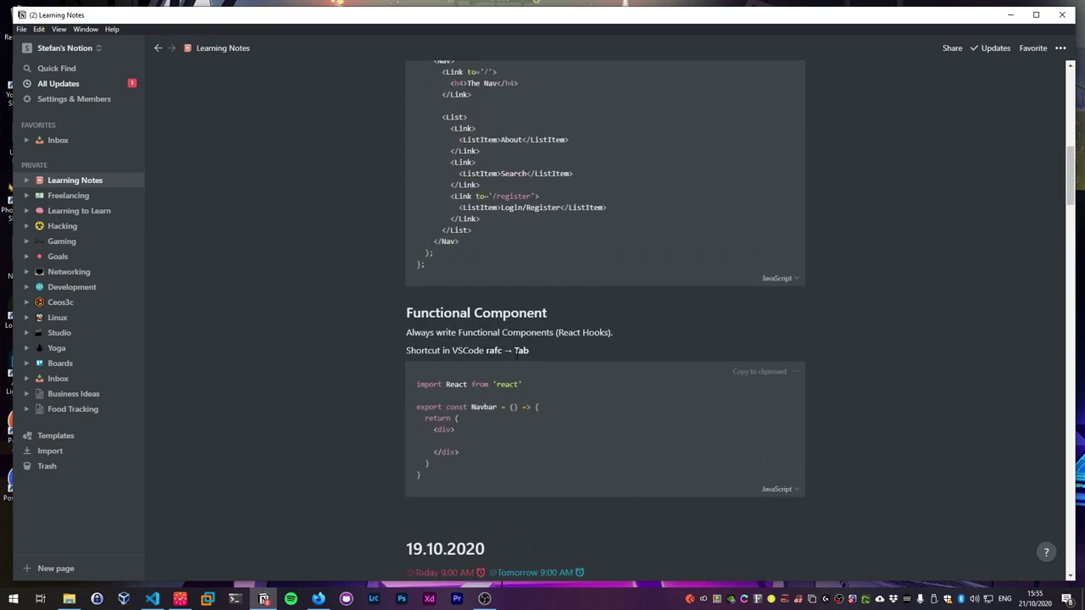
pyautogui.scroll(-2, 594, 350)
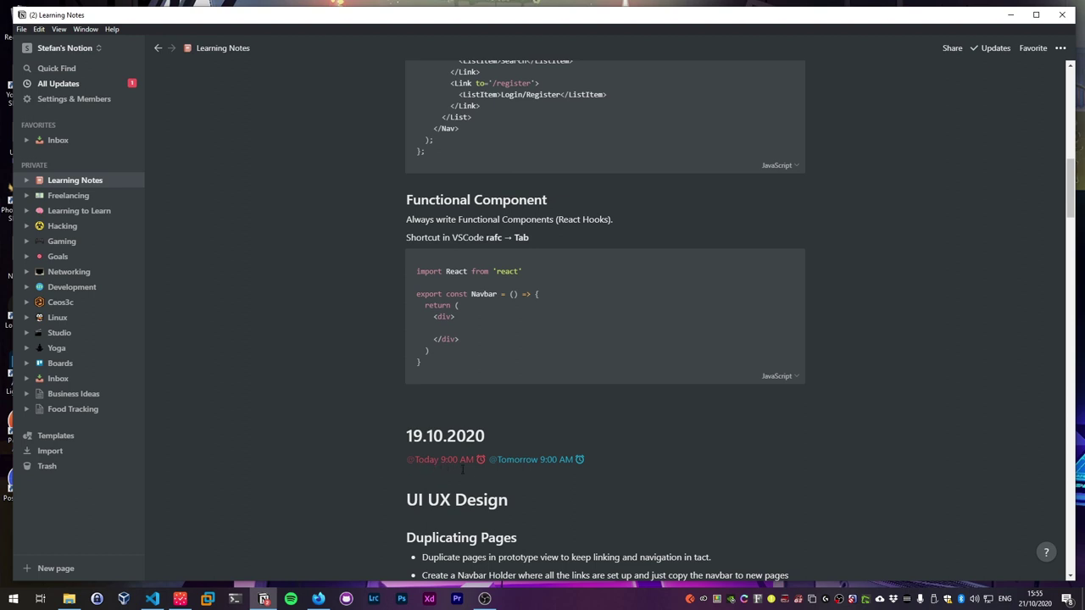
pyautogui.scroll(15, 462, 470)
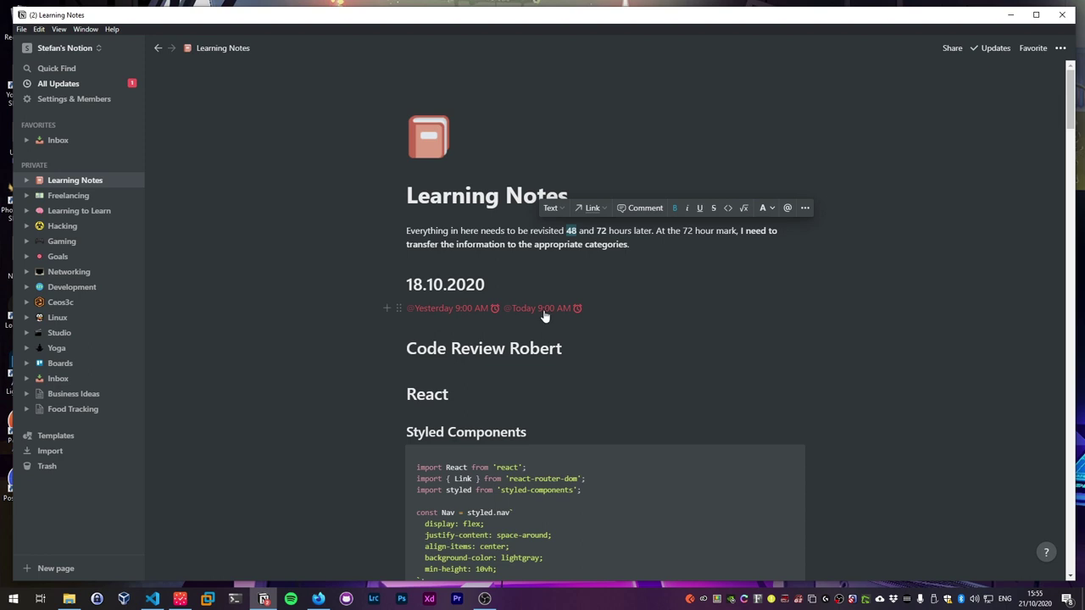
pyautogui.moveTo(740, 230); pyautogui.dragTo(767, 244)
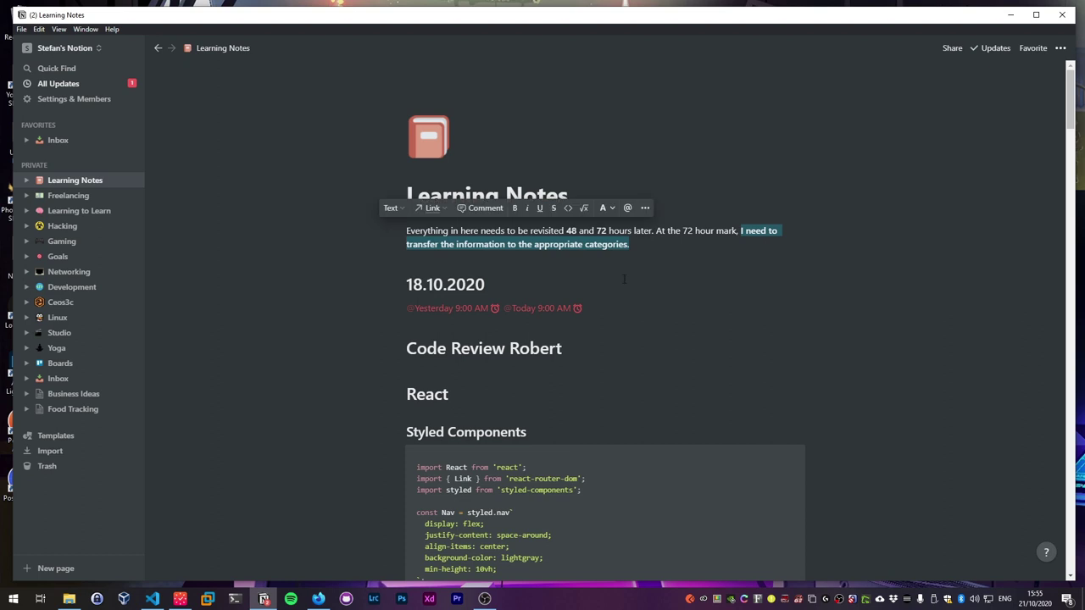
pyautogui.click(641, 363)
# Step: Read through the React code notes and on to the 19.10.2020 UI UX Design entry
pyautogui.scroll(-1, 642, 363)
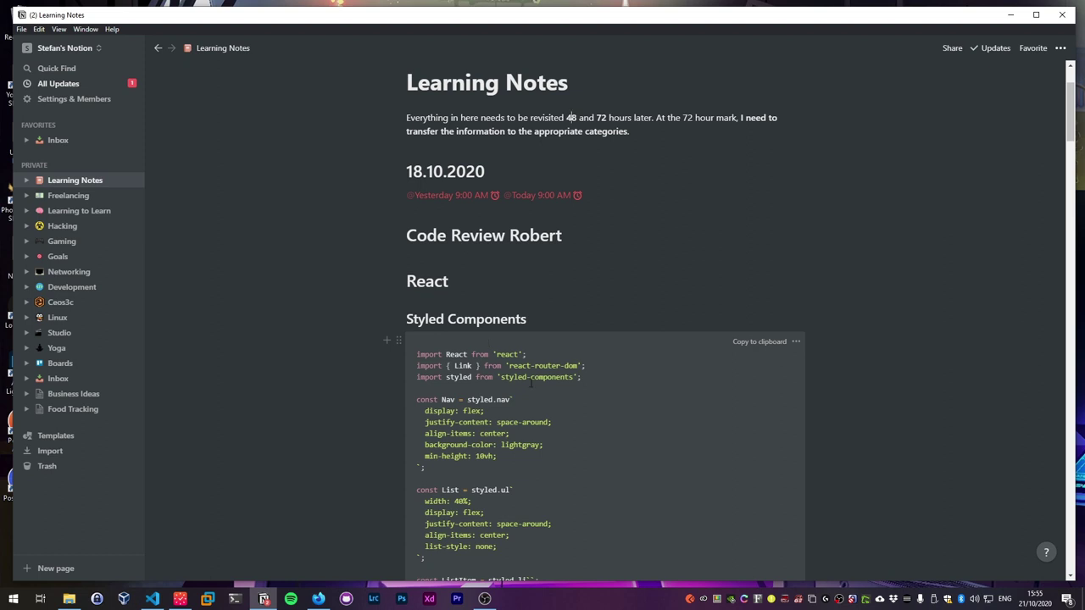
pyautogui.scroll(-2, 679, 202)
pyautogui.scroll(-5, 601, 426)
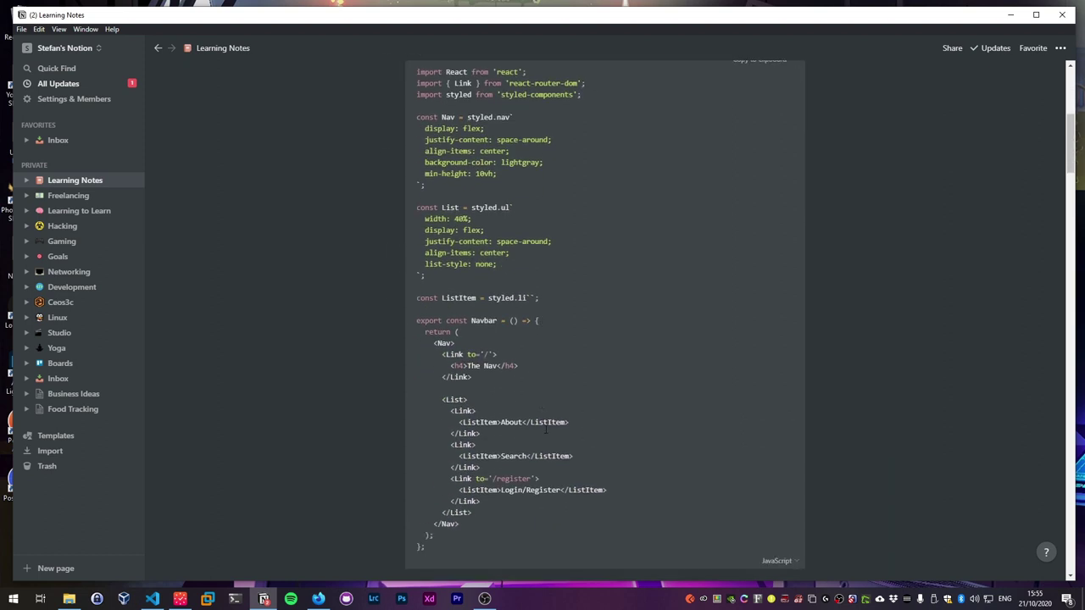
pyautogui.scroll(-2, 601, 426)
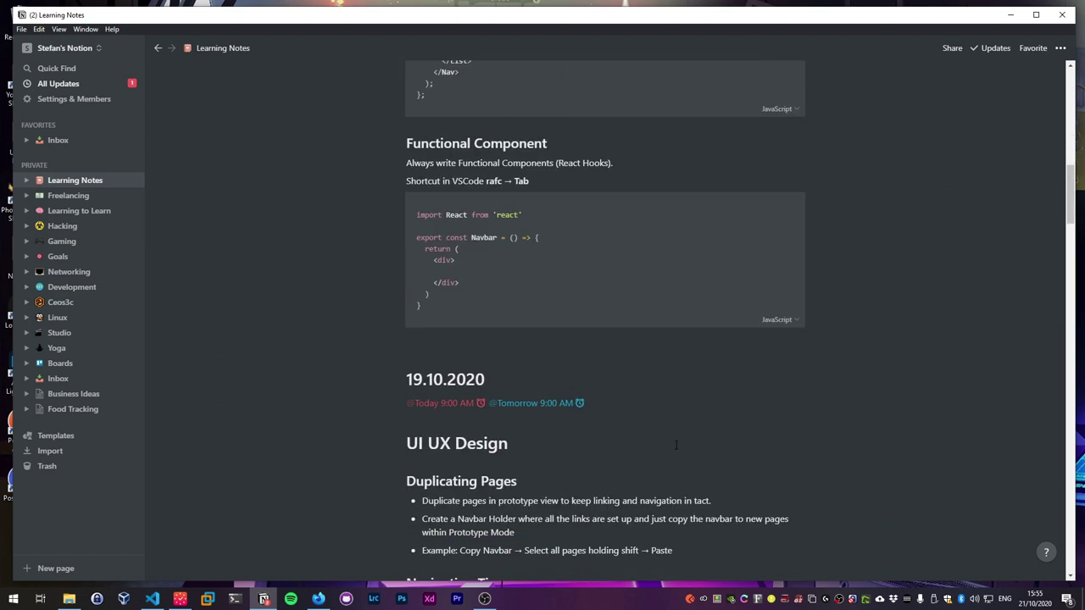
pyautogui.scroll(-1, 601, 426)
pyautogui.scroll(-1, 689, 444)
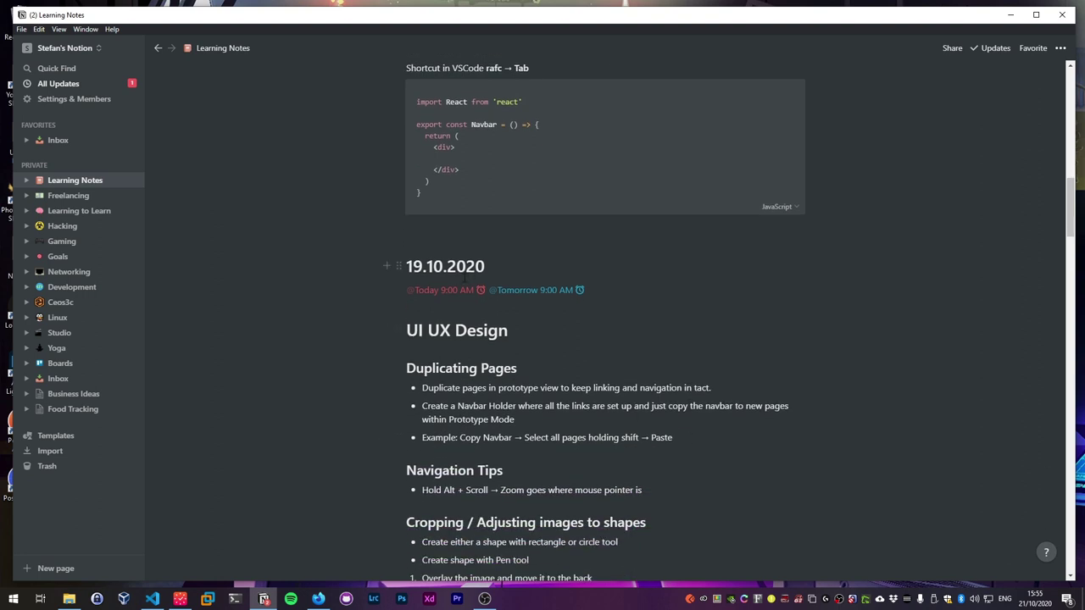
pyautogui.moveTo(407, 268); pyautogui.dragTo(426, 268)
pyautogui.scroll(-1, 591, 399)
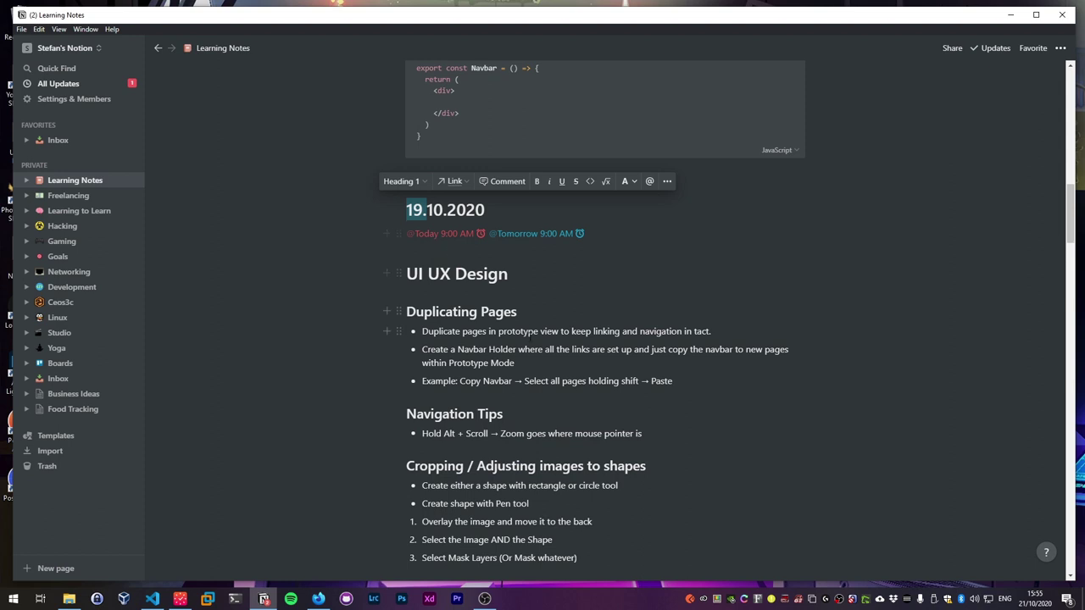
pyautogui.scroll(-1, 560, 391)
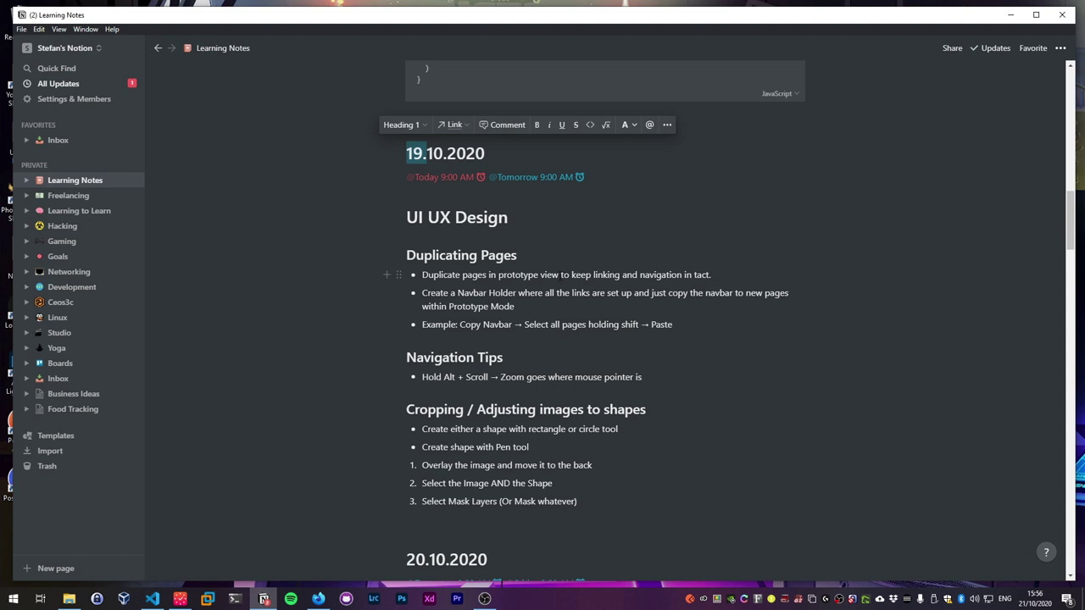
# Step: Delete the word "the" before "links" in the Navbar Holder bullet under Duplicating Pages
pyautogui.doubleClick(564, 274)
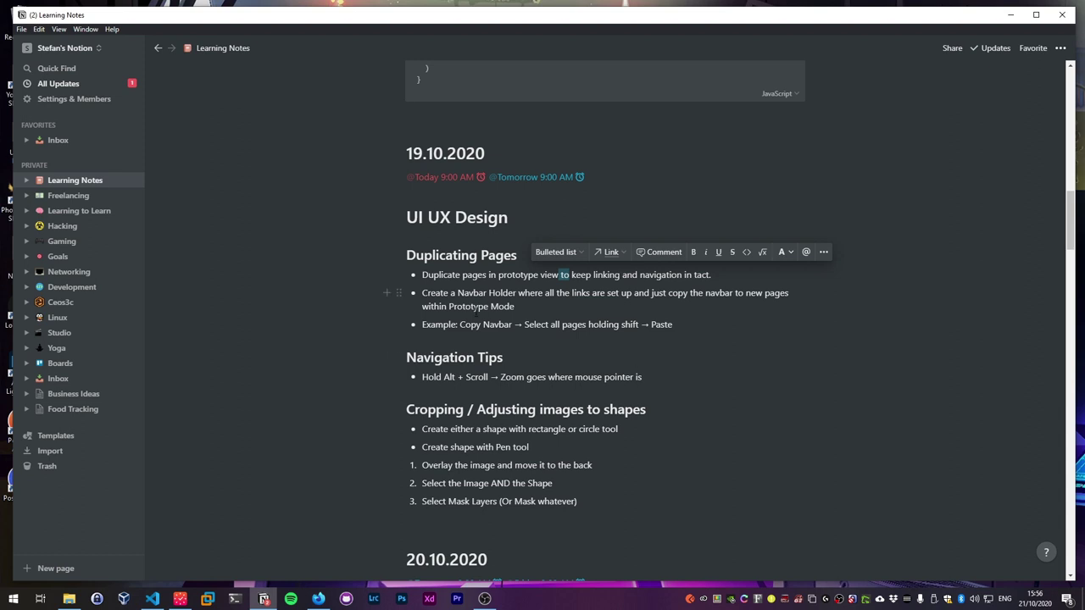
pyautogui.click(448, 306)
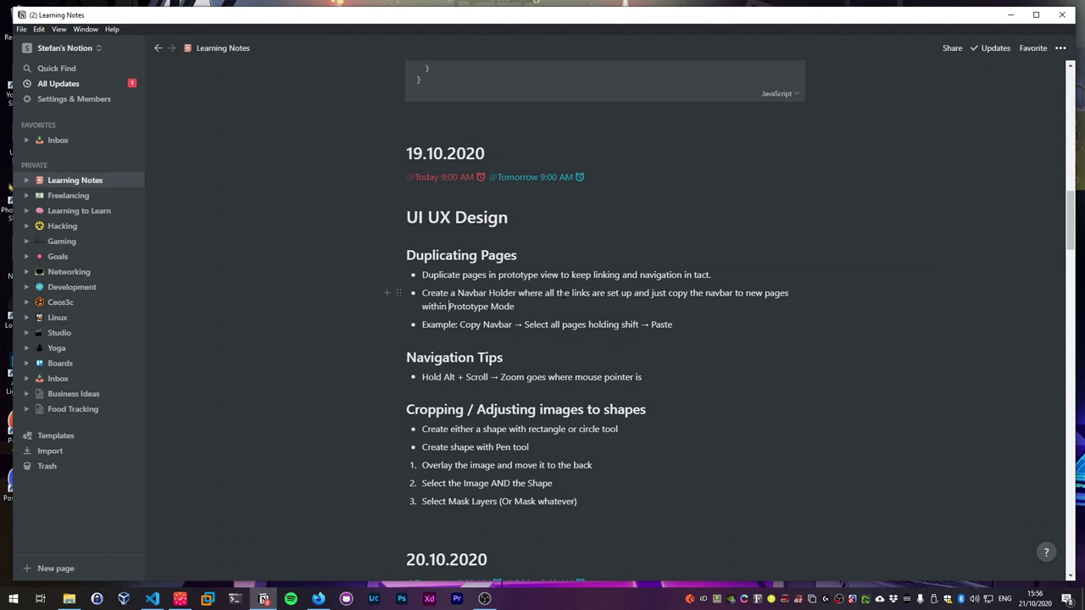
pyautogui.moveTo(572, 294); pyautogui.dragTo(556, 293)
pyautogui.press('BackSpace')
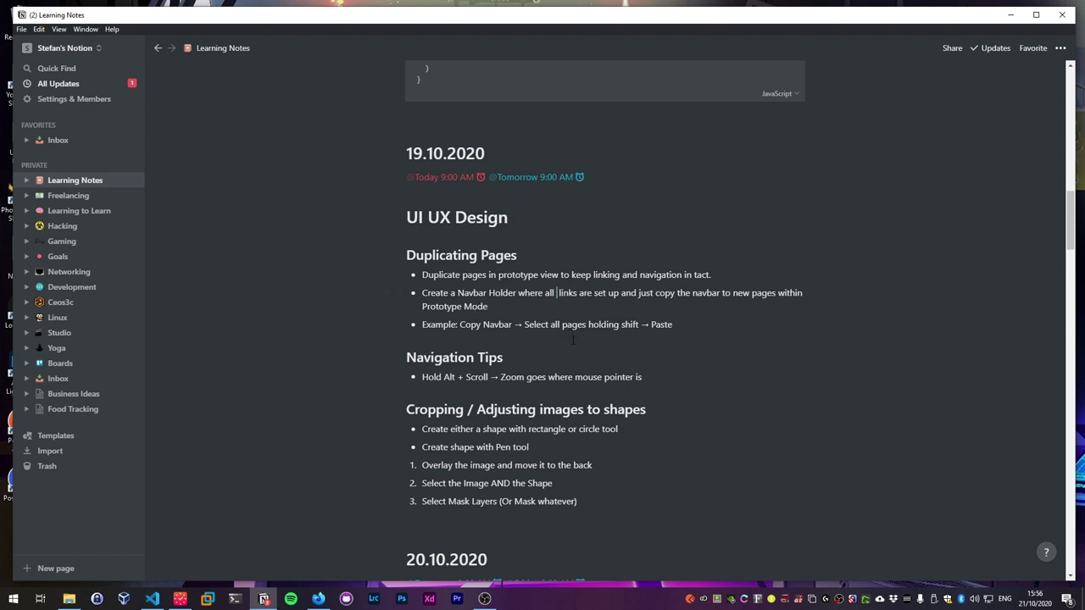
pyautogui.press('BackSpace')
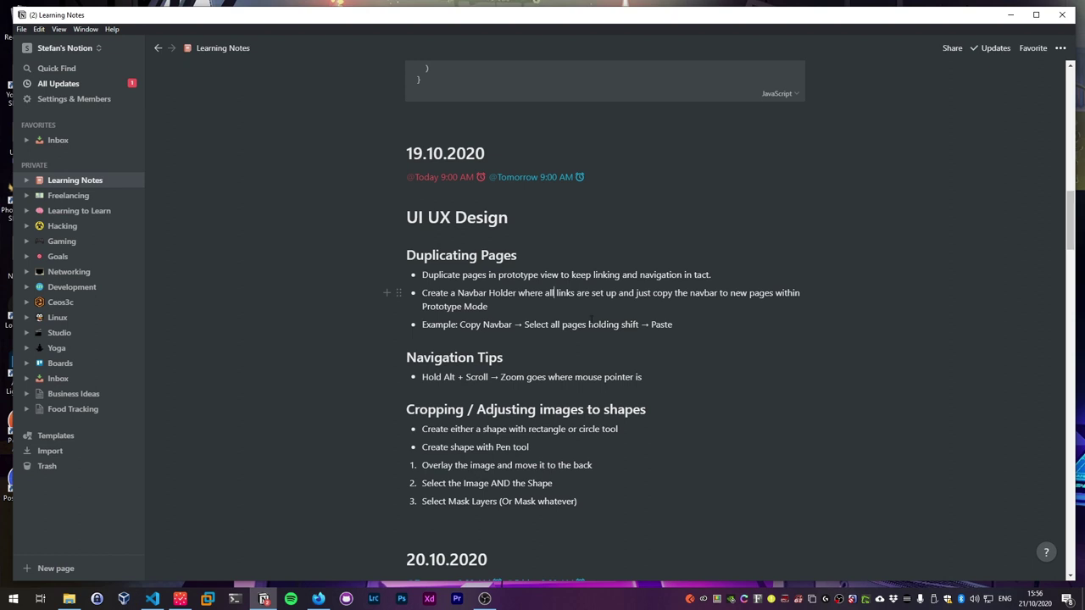
# Step: Examine the reminders and notes of the 18.10.2020 and 19.10.2020 entries, including the Styled Components section
pyautogui.scroll(-1, 492, 295)
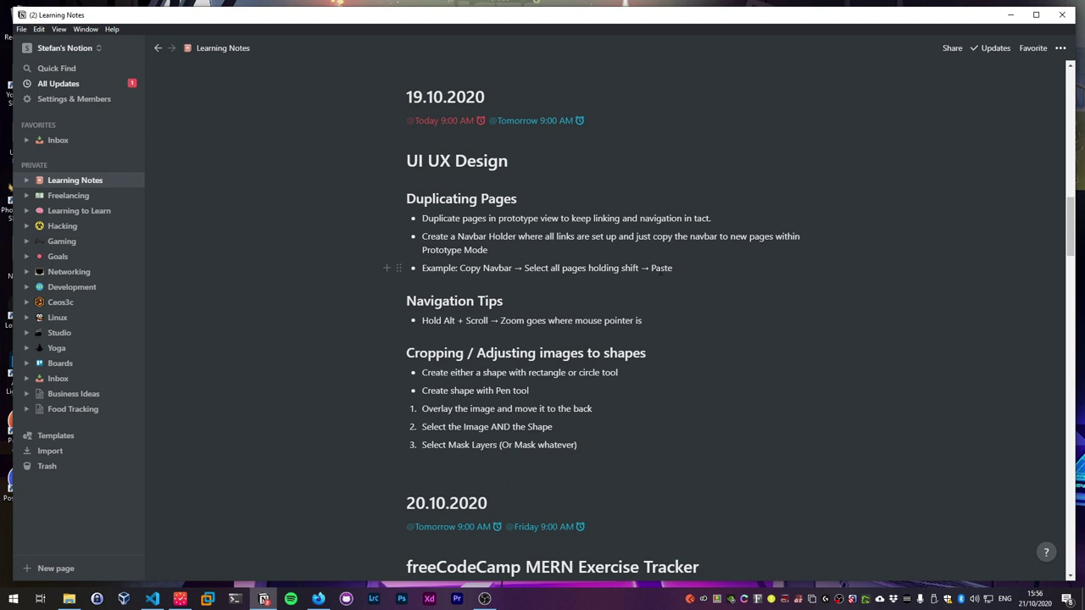
pyautogui.scroll(1, 660, 271)
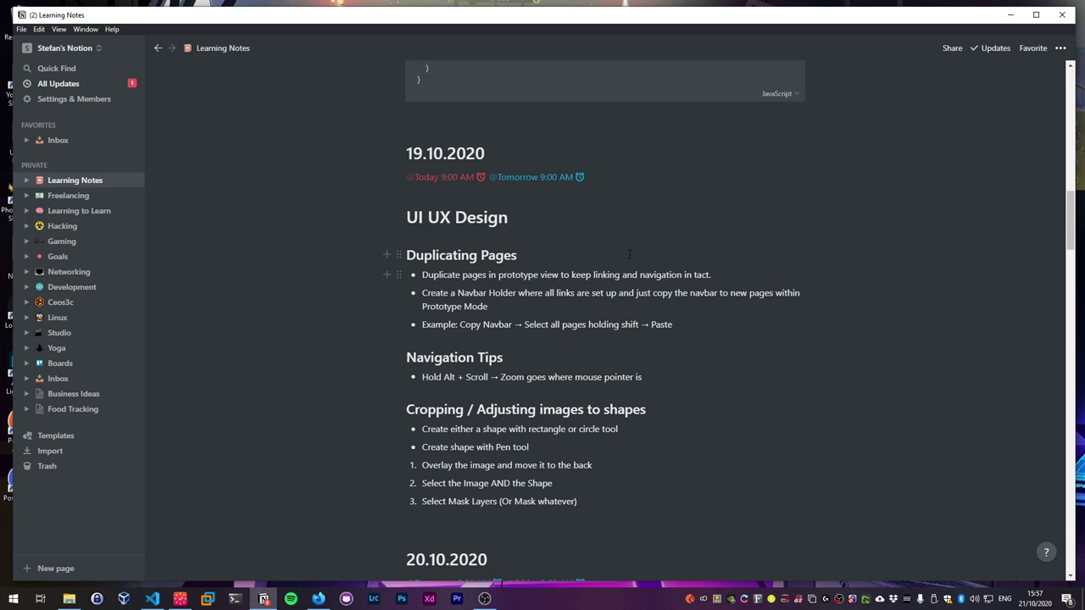
pyautogui.scroll(-1, 589, 320)
pyautogui.scroll(15, 551, 254)
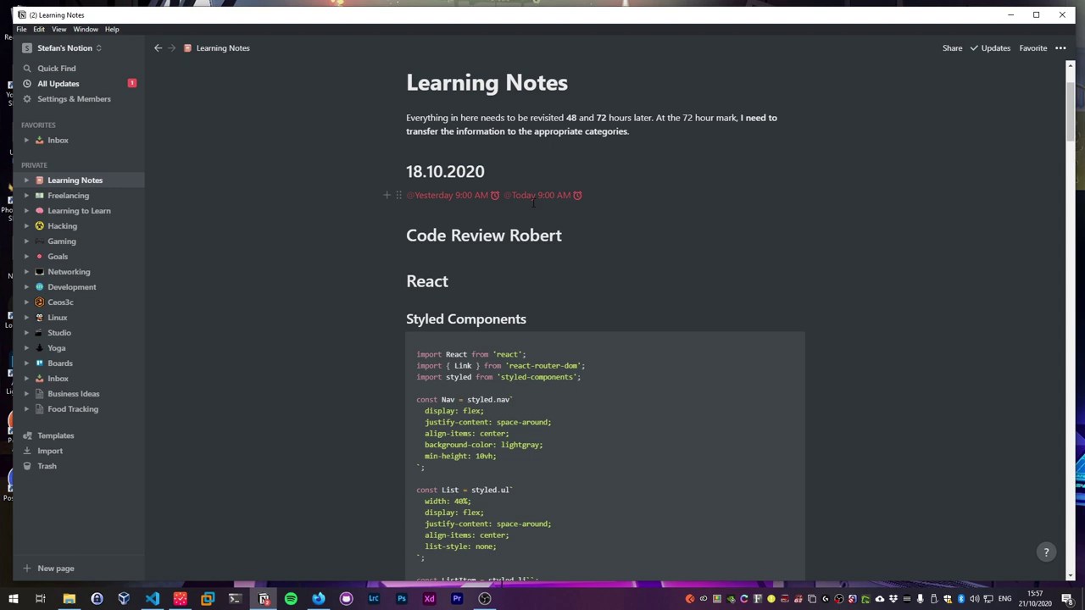
pyautogui.scroll(-6, 576, 202)
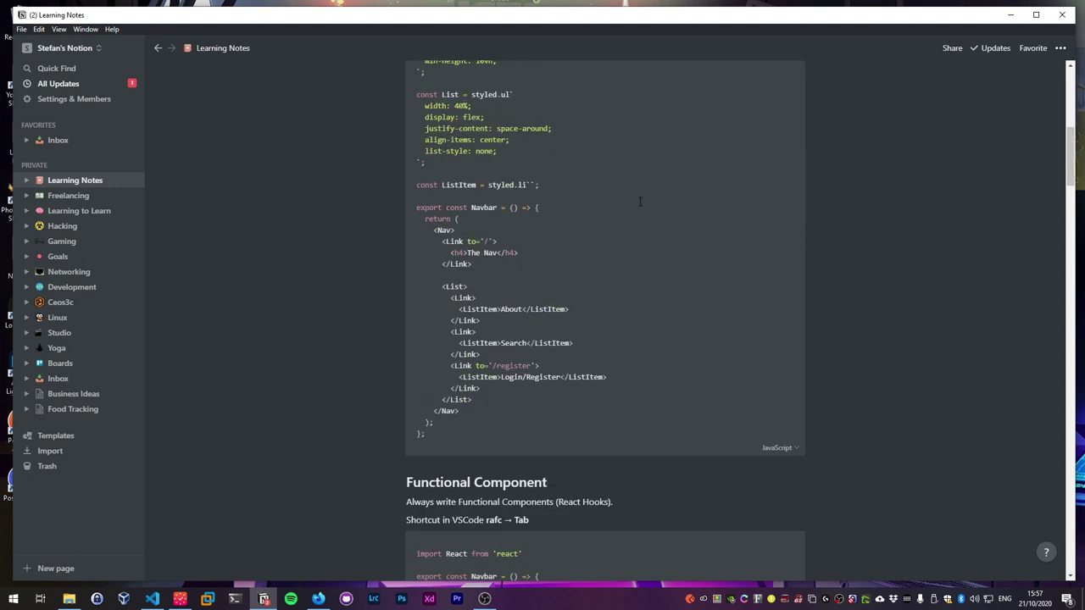
pyautogui.scroll(-5, 640, 202)
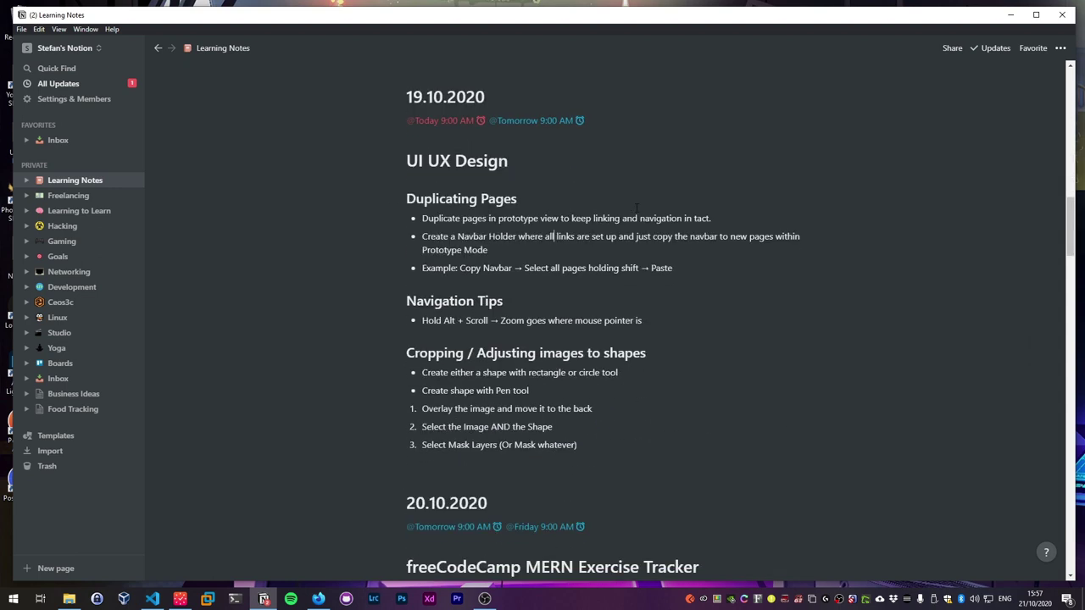
pyautogui.click(554, 237)
pyautogui.scroll(8, 668, 250)
pyautogui.scroll(3, 665, 240)
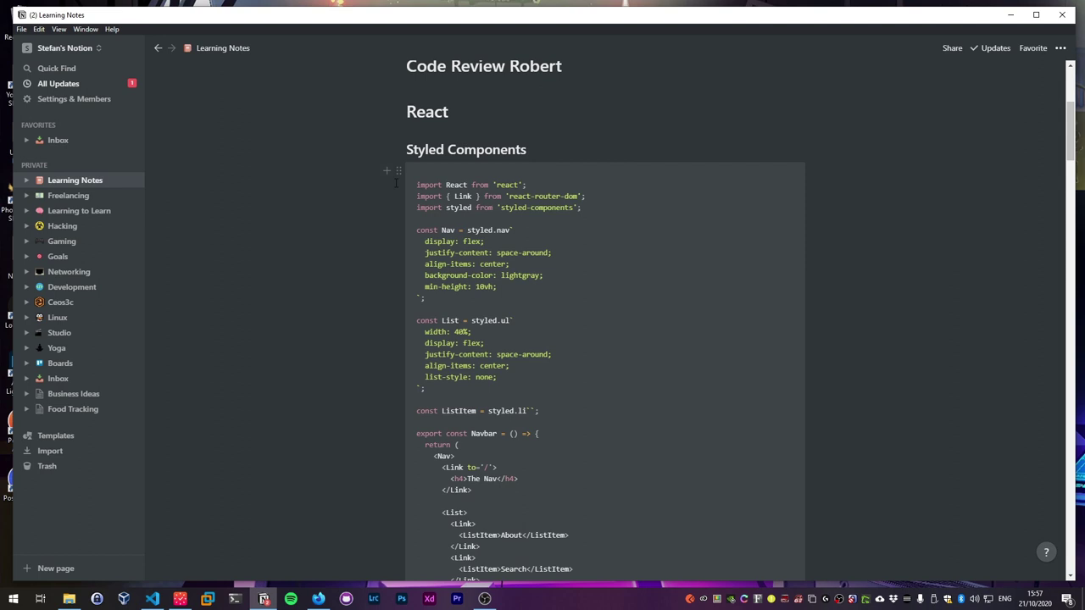
pyautogui.scroll(-1, 618, 262)
pyautogui.scroll(-1, 618, 263)
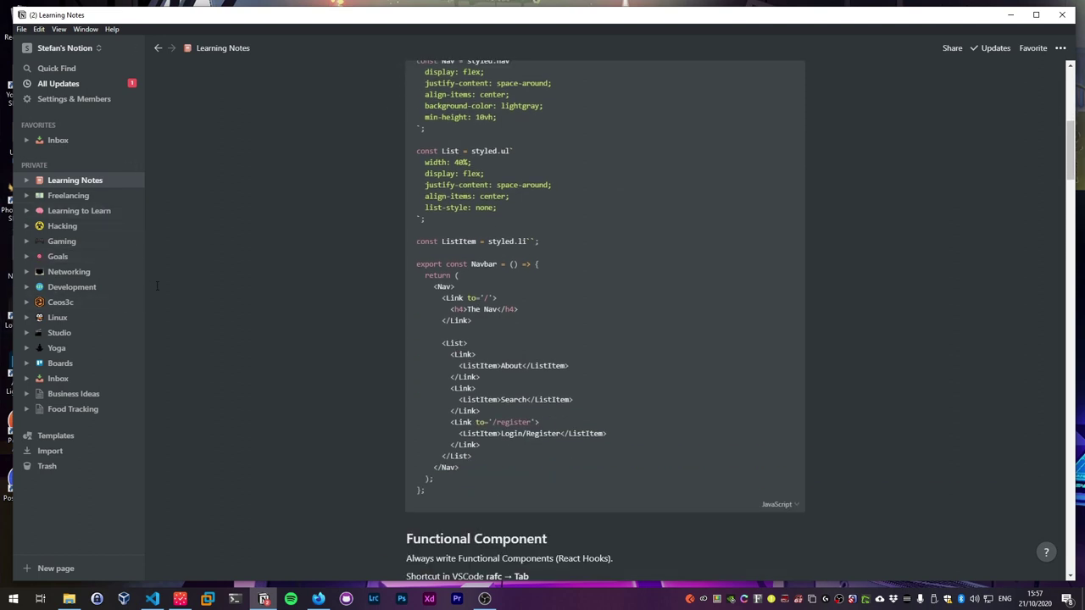
pyautogui.scroll(5, 571, 327)
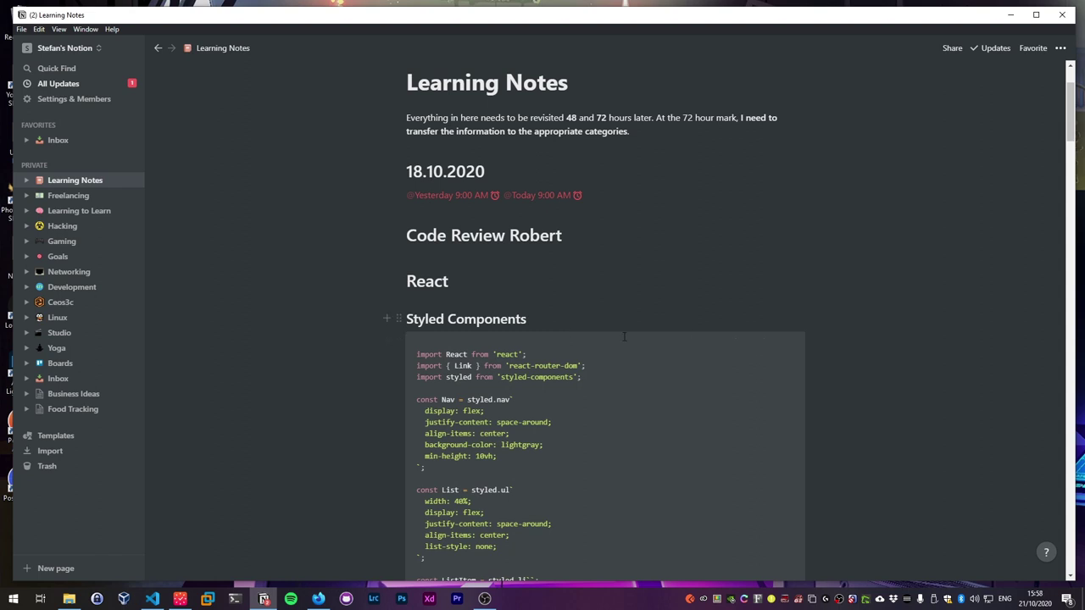
pyautogui.scroll(-2, 696, 362)
pyautogui.scroll(1, 696, 362)
pyautogui.scroll(-3, 766, 388)
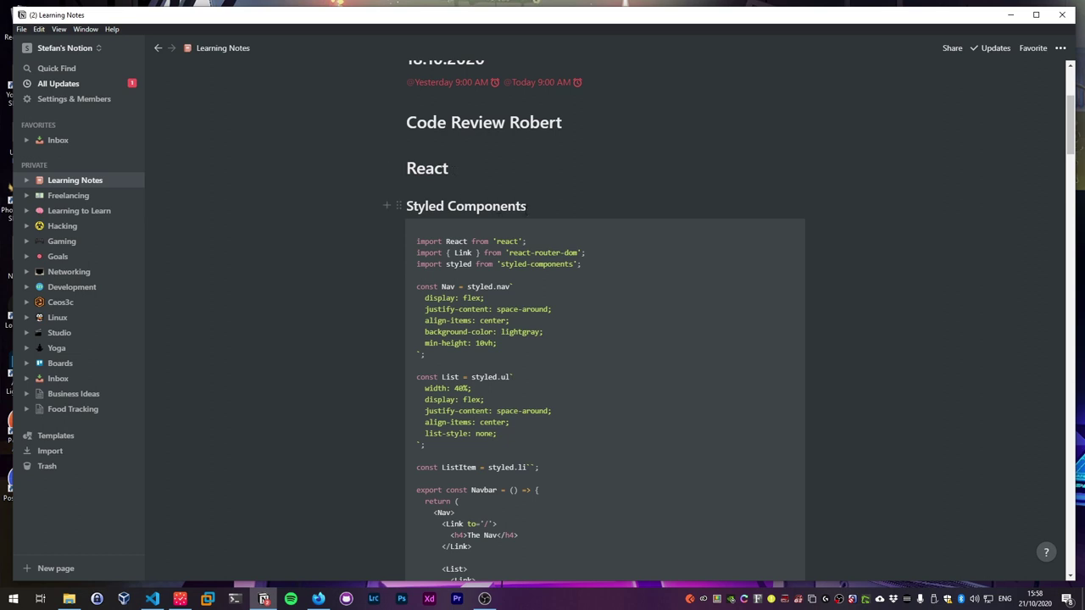
pyautogui.scroll(-2, 583, 218)
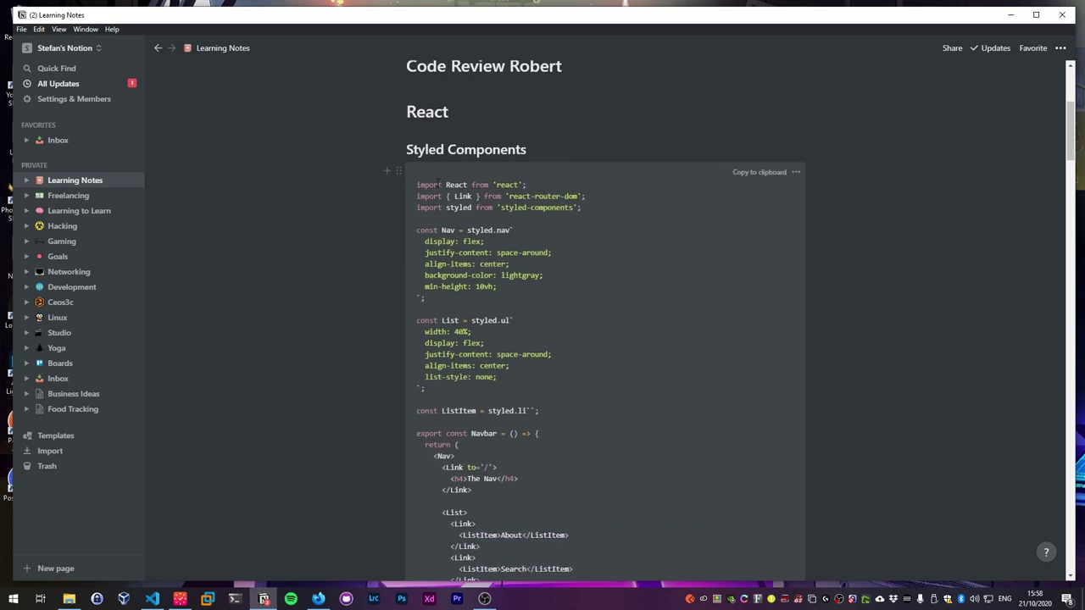
# Step: Remove the Styled Components heading together with its code block from the React notes of 18.10.2020
pyautogui.moveTo(526, 150); pyautogui.dragTo(828, 355)
pyautogui.scroll(-4, 780, 297)
pyautogui.scroll(4, 827, 356)
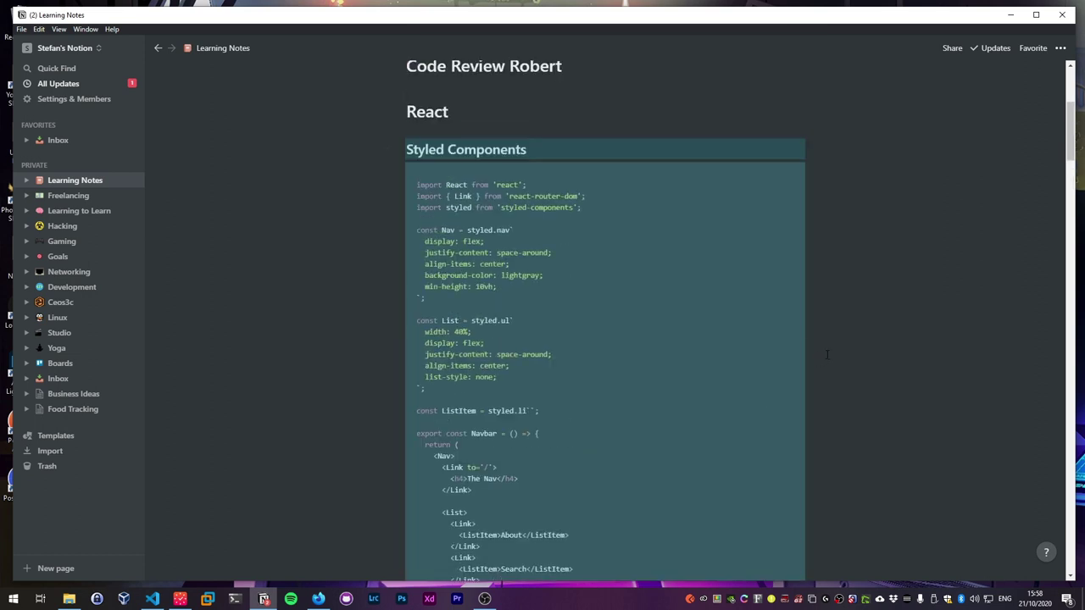
pyautogui.press('Delete')
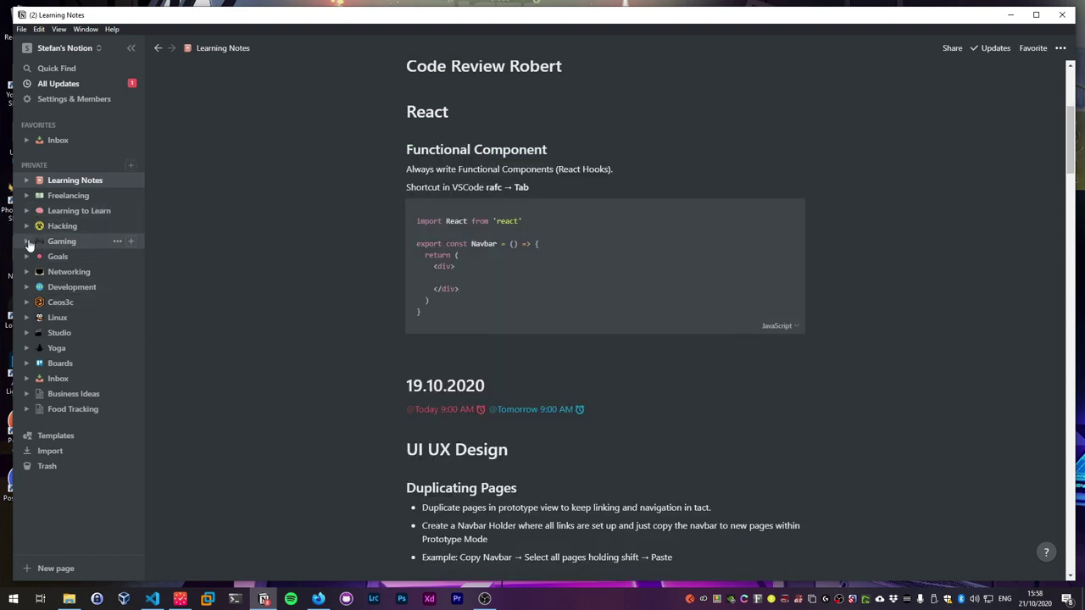
# Step: Create a new page titled "Styled Components" in the React list under Development
pyautogui.click(75, 287)
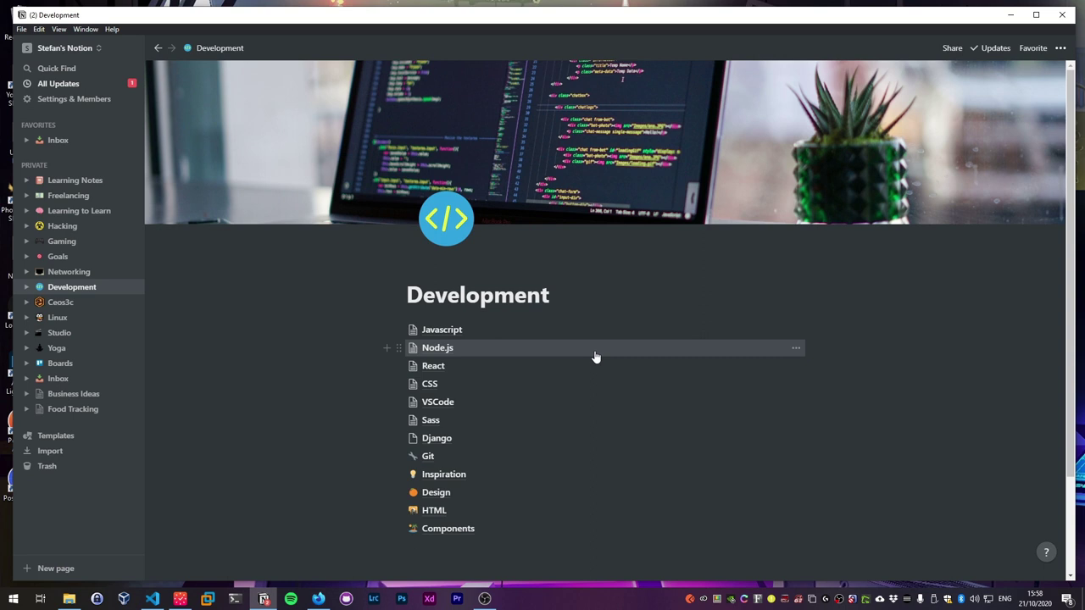
pyautogui.click(445, 366)
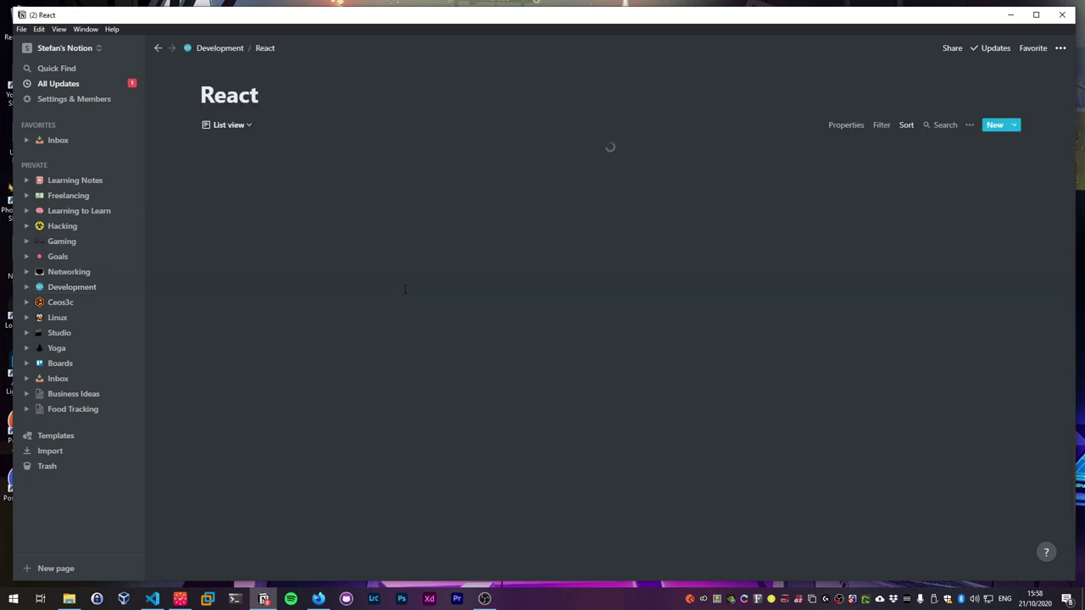
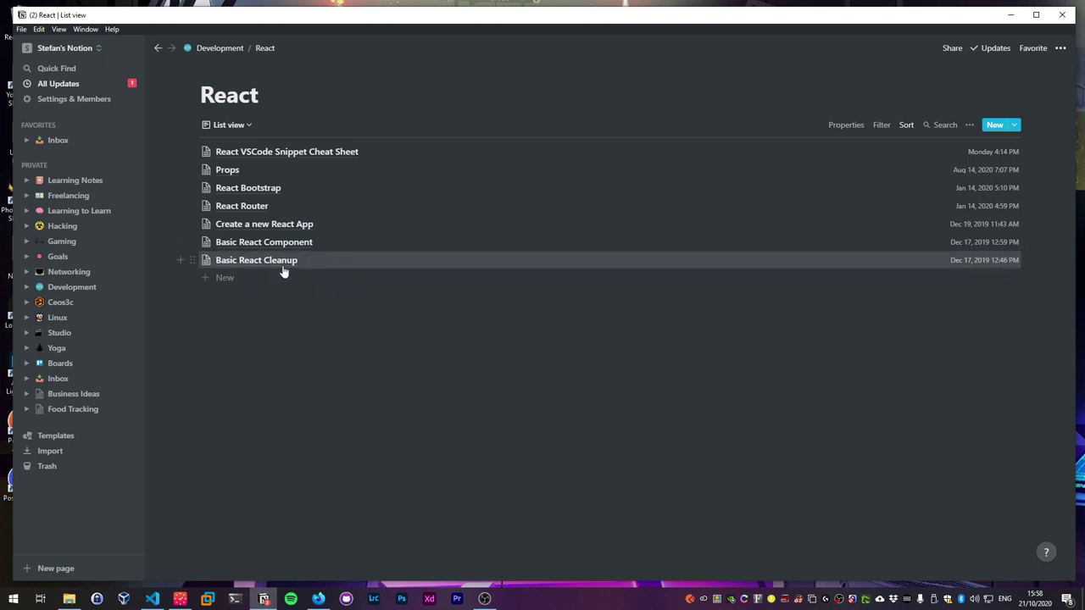
pyautogui.click(226, 280)
pyautogui.write('St')
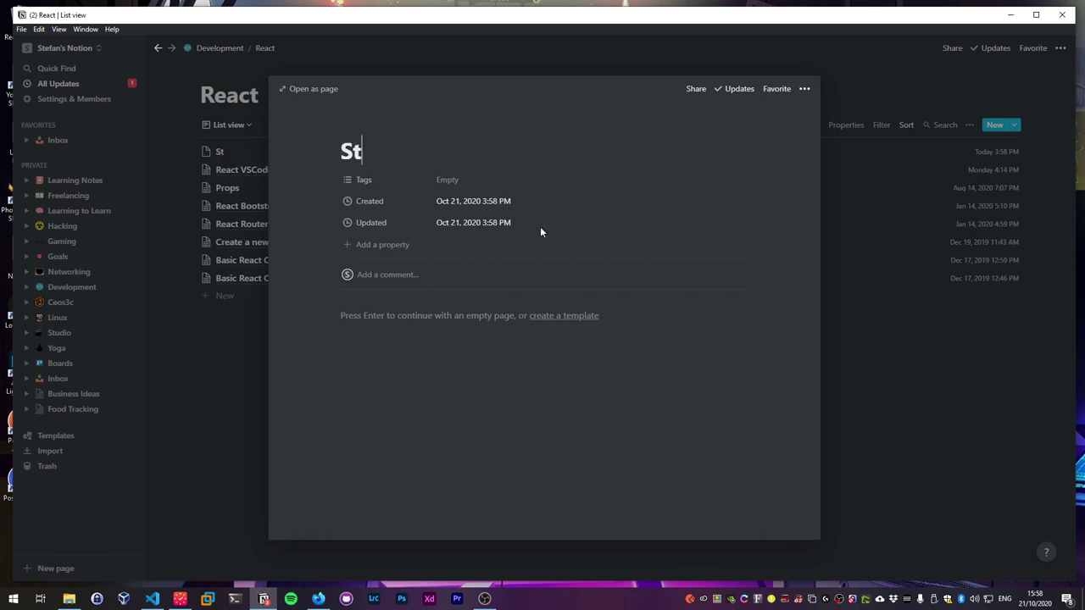
pyautogui.write('yled Co')
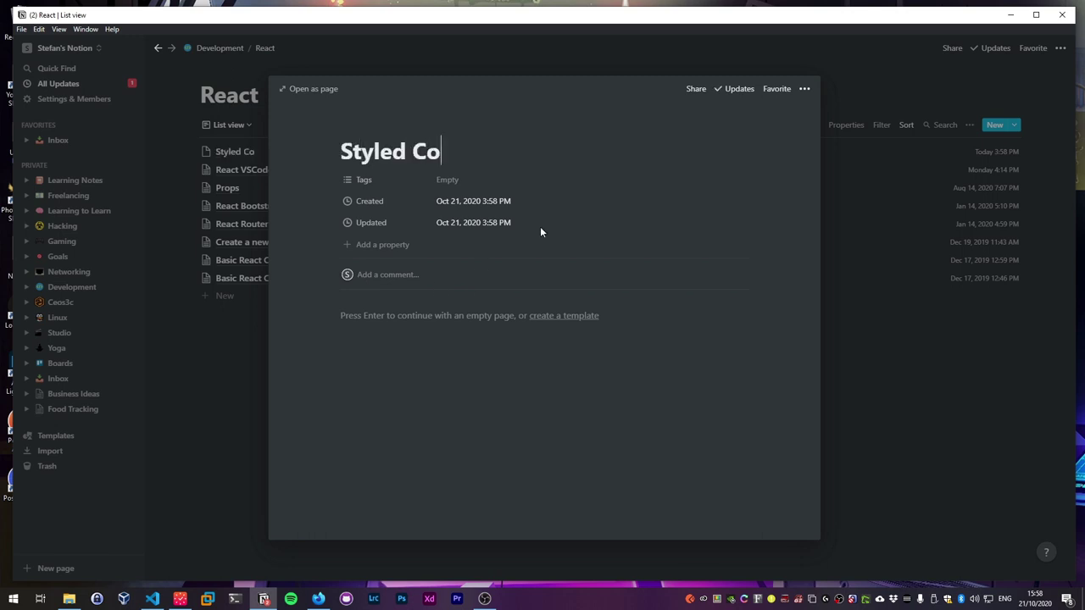
pyautogui.write('mponents')
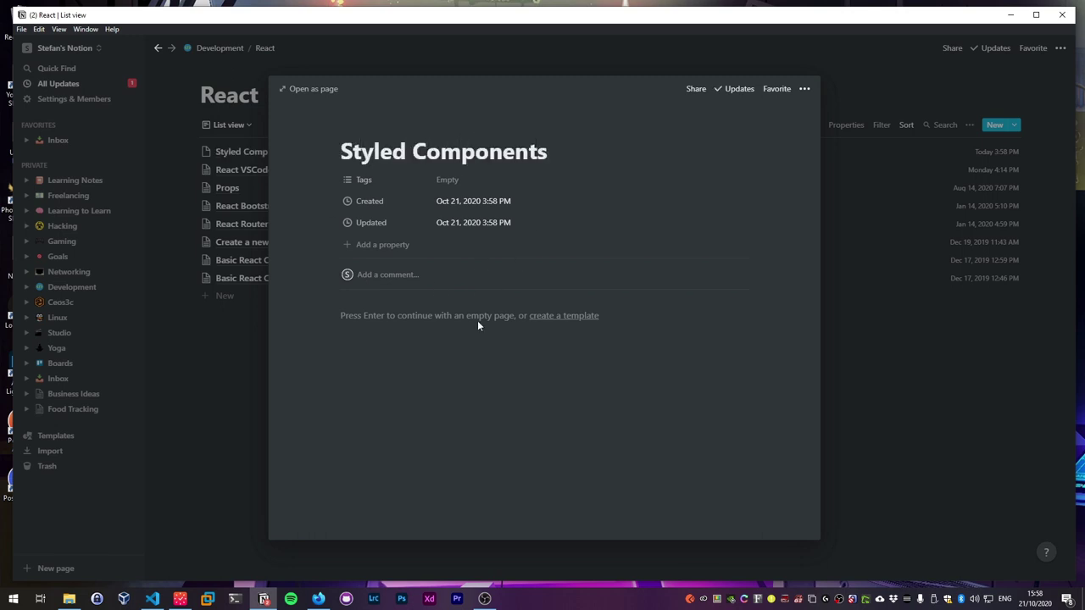
# Step: Paste the cut Styled Components notes into the new page and remove the empty line above them
pyautogui.click(475, 317)
pyautogui.hotkey('ctrl', 'v')
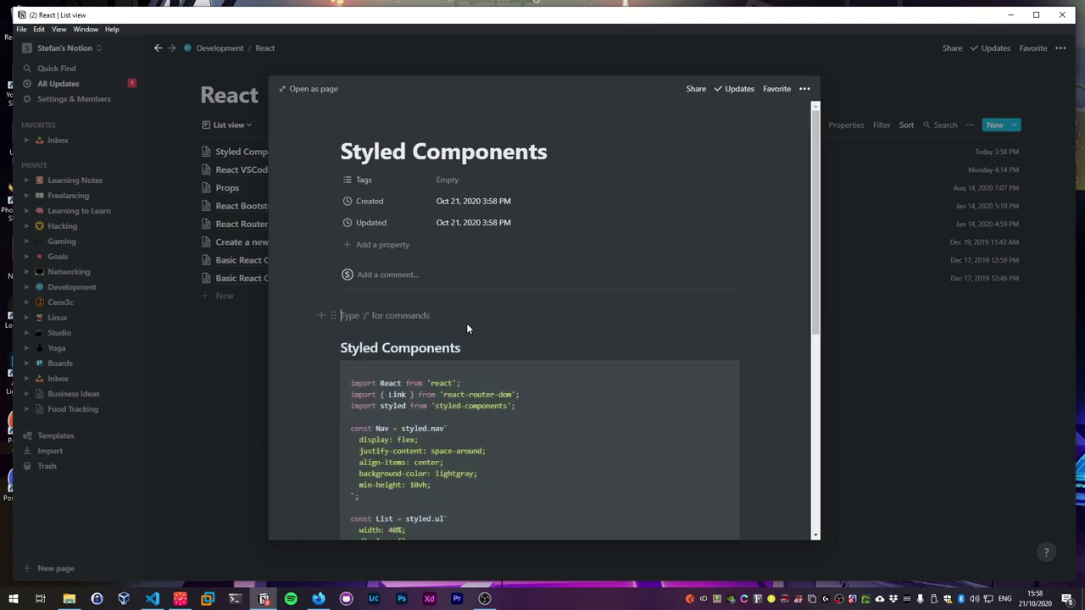
pyautogui.press('BackSpace')
pyautogui.click(467, 322)
# Step: Turn the pasted Styled Components heading into a Heading 1 and close the page preview
pyautogui.press('Escape')
pyautogui.tripleClick(460, 318)
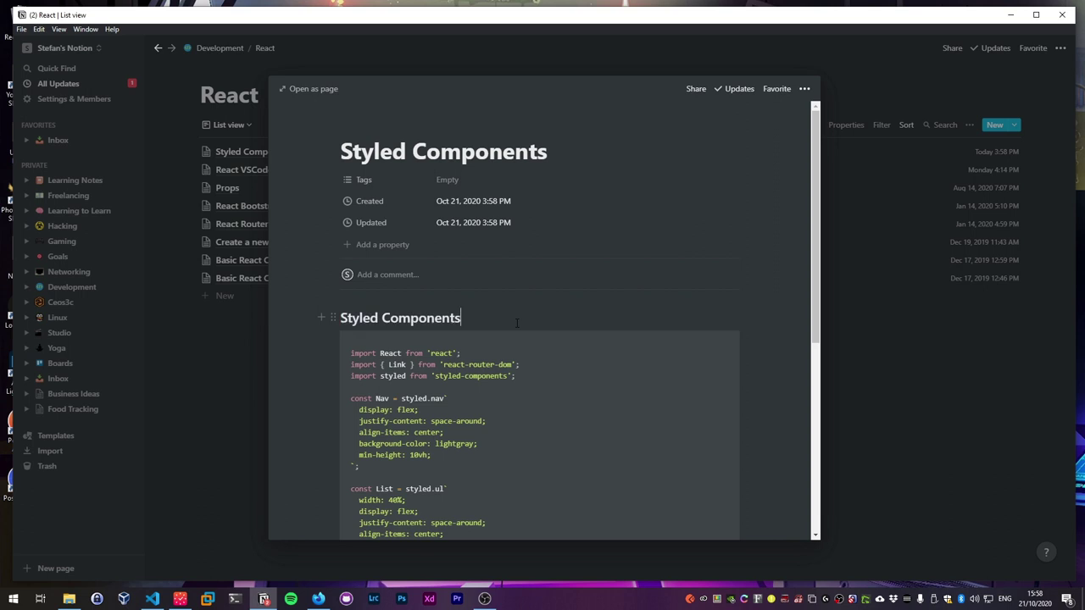
pyautogui.click(349, 293)
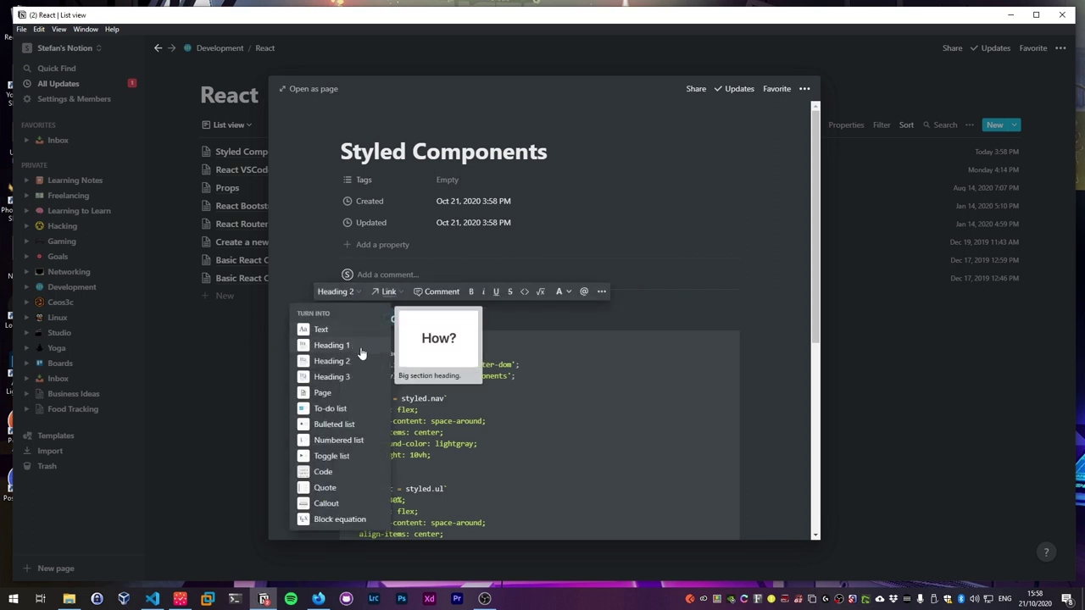
pyautogui.click(356, 347)
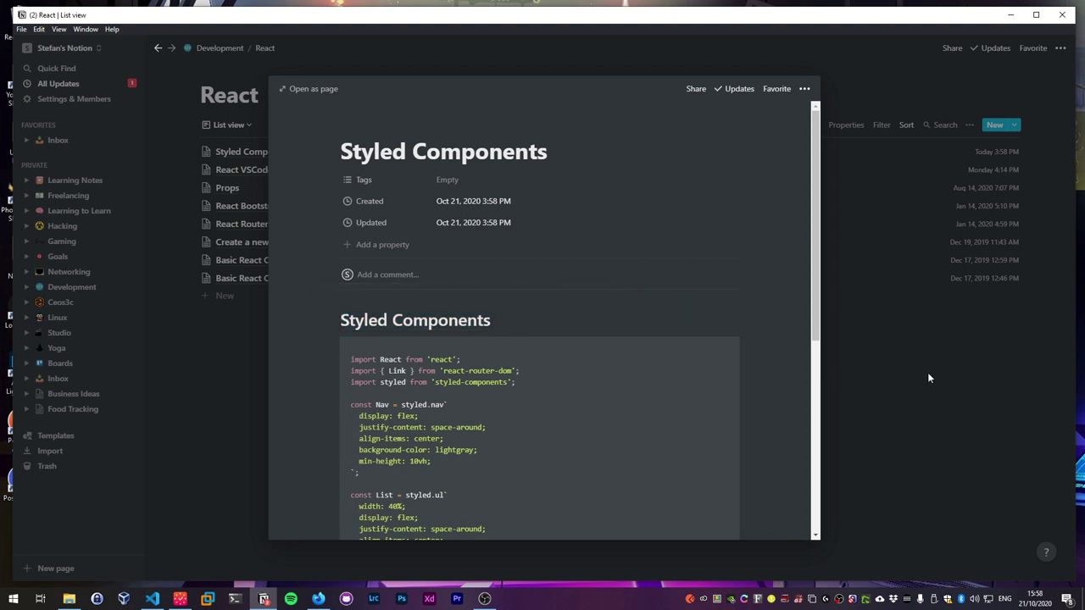
pyautogui.click(928, 372)
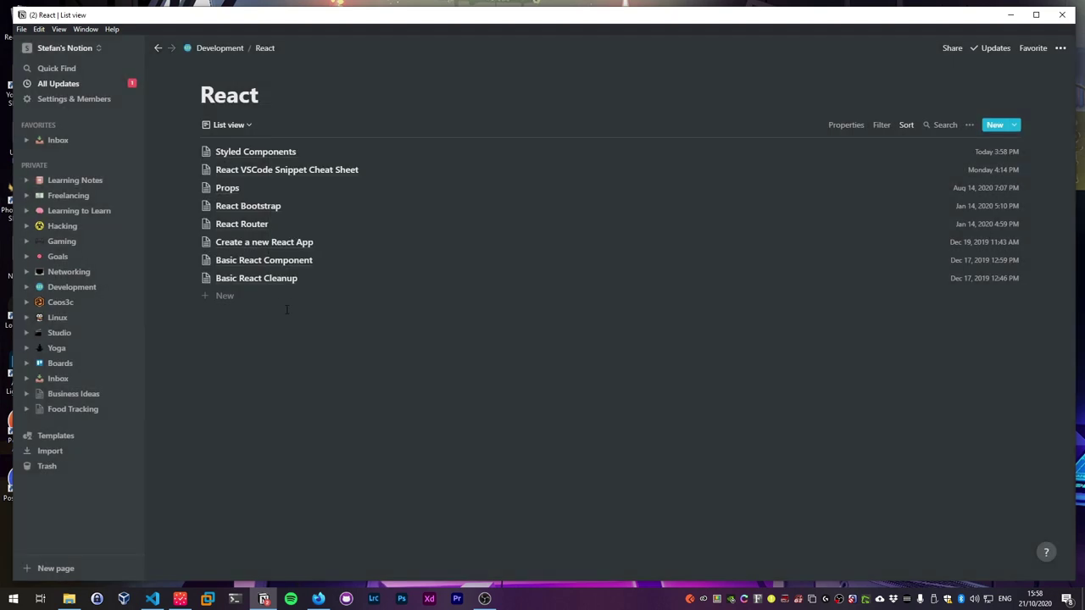
# Step: Go back to Learning Notes and cut the Functional Component section, including its shortcut note and code block
pyautogui.click(156, 51)
pyautogui.click(156, 51)
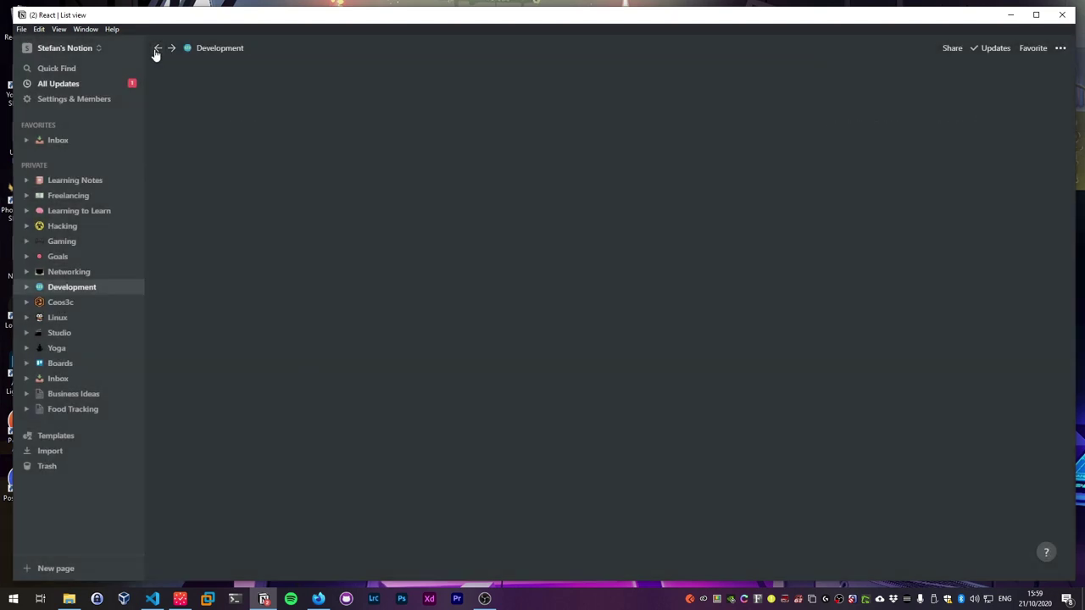
pyautogui.click(156, 51)
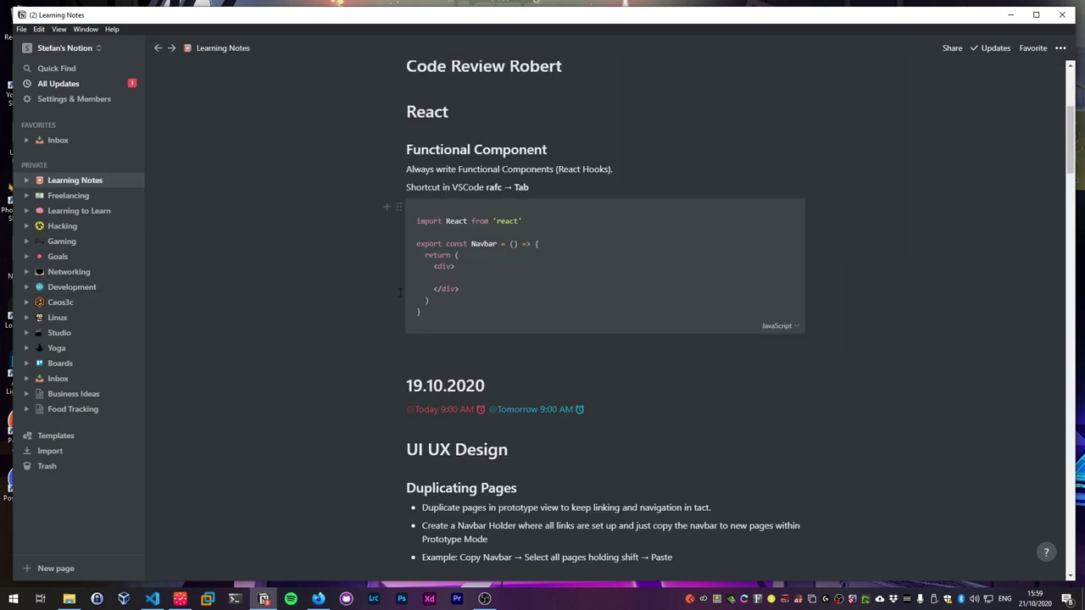
pyautogui.click(407, 149)
pyautogui.moveTo(406, 150); pyautogui.dragTo(604, 205)
pyautogui.click(846, 344)
pyautogui.moveTo(878, 352); pyautogui.dragTo(334, 145)
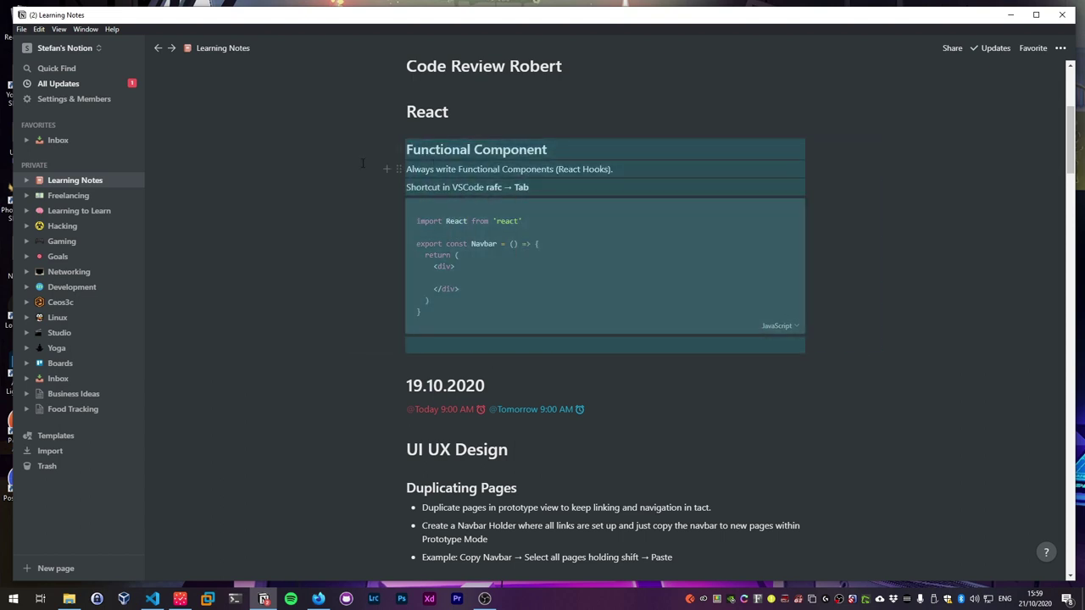
pyautogui.hotkey('ctrl', 'x')
# Step: Paste the Functional Component section at the beginning of the Basic React Component page in Development's React list
pyautogui.click(59, 288)
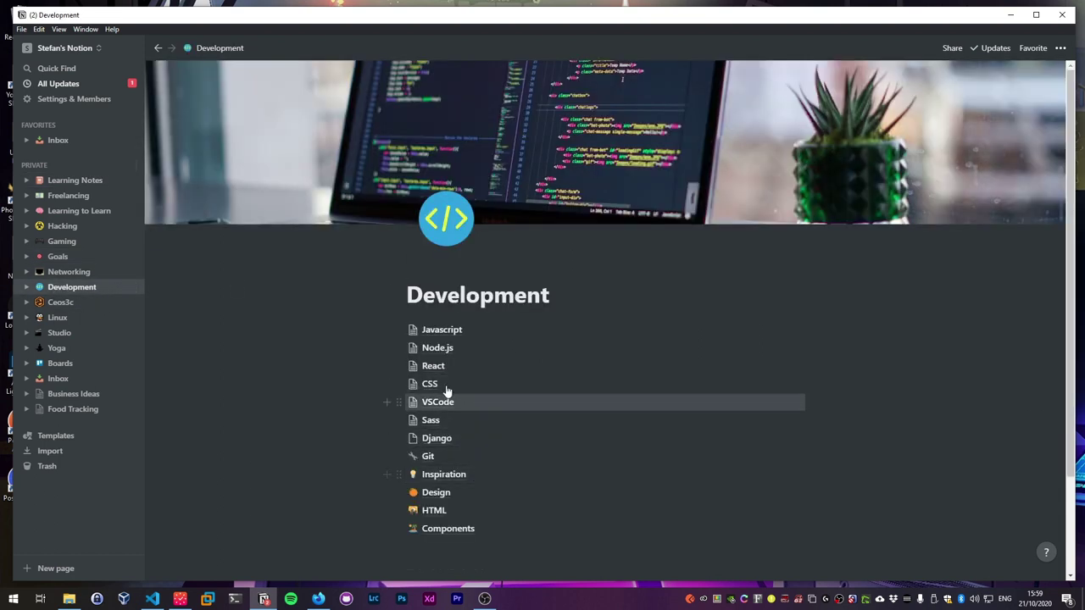
pyautogui.click(439, 367)
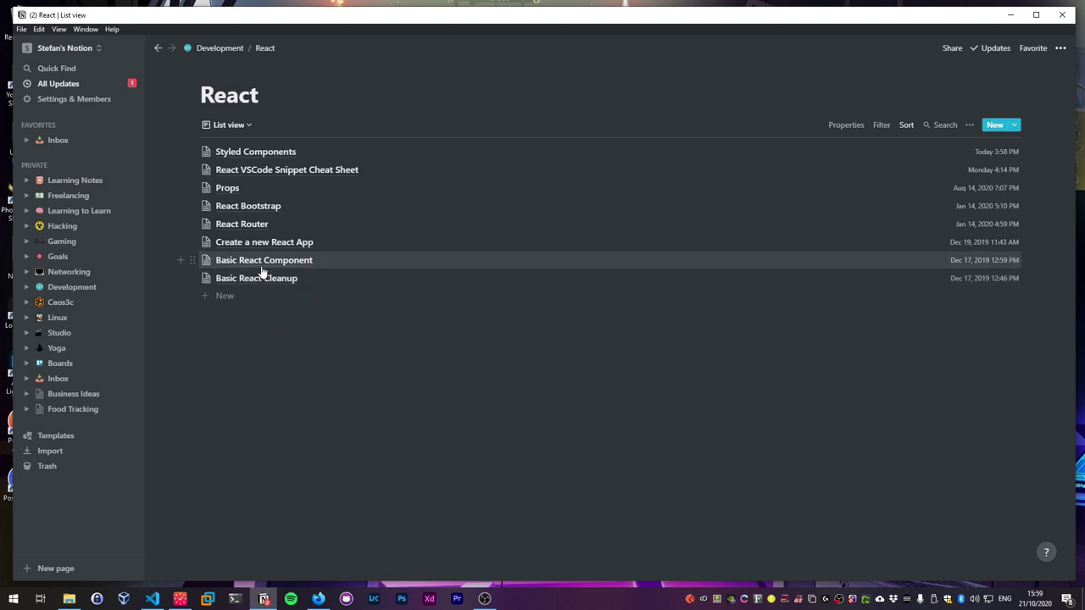
pyautogui.click(261, 267)
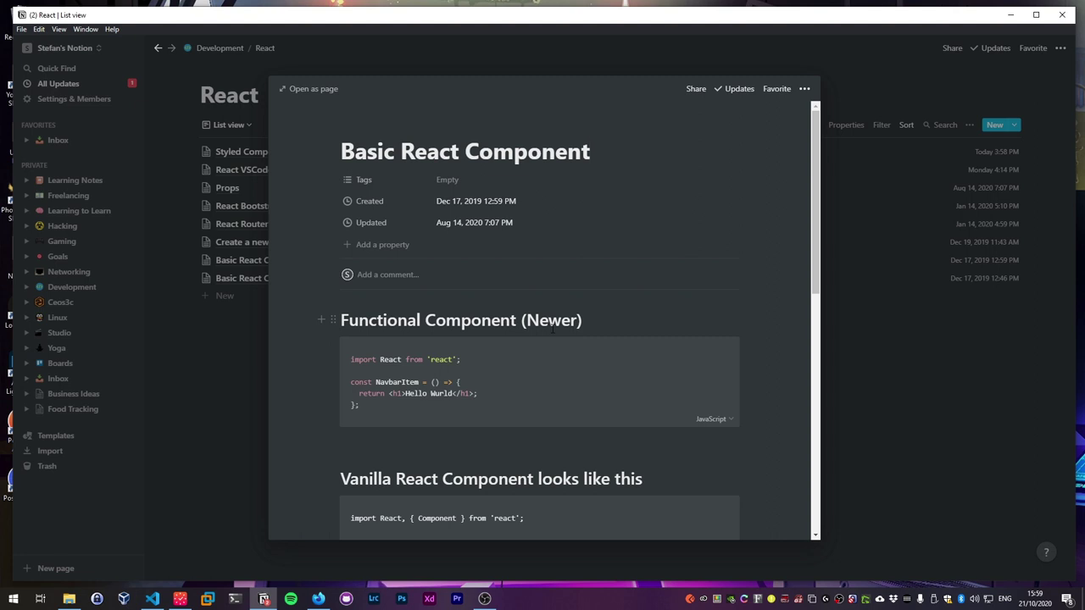
pyautogui.scroll(-2, 411, 435)
pyautogui.click(363, 215)
pyautogui.press('Return')
pyautogui.click(358, 202)
pyautogui.hotkey('ctrl', 'v')
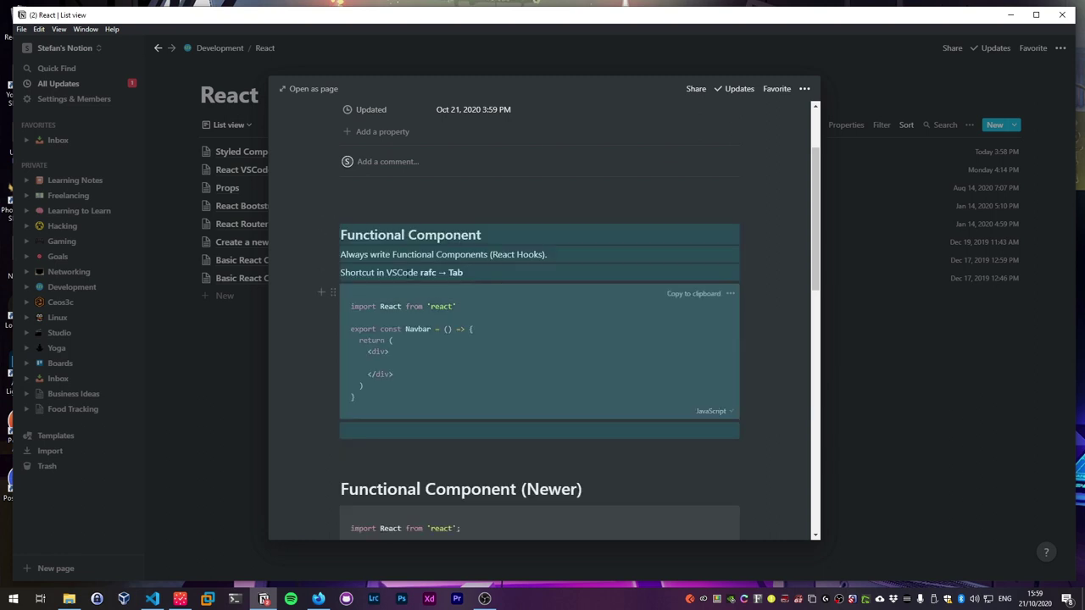
# Step: Remove the empty lines below the pasted code block and turn the Functional Component heading into a Heading 1
pyautogui.click(380, 456)
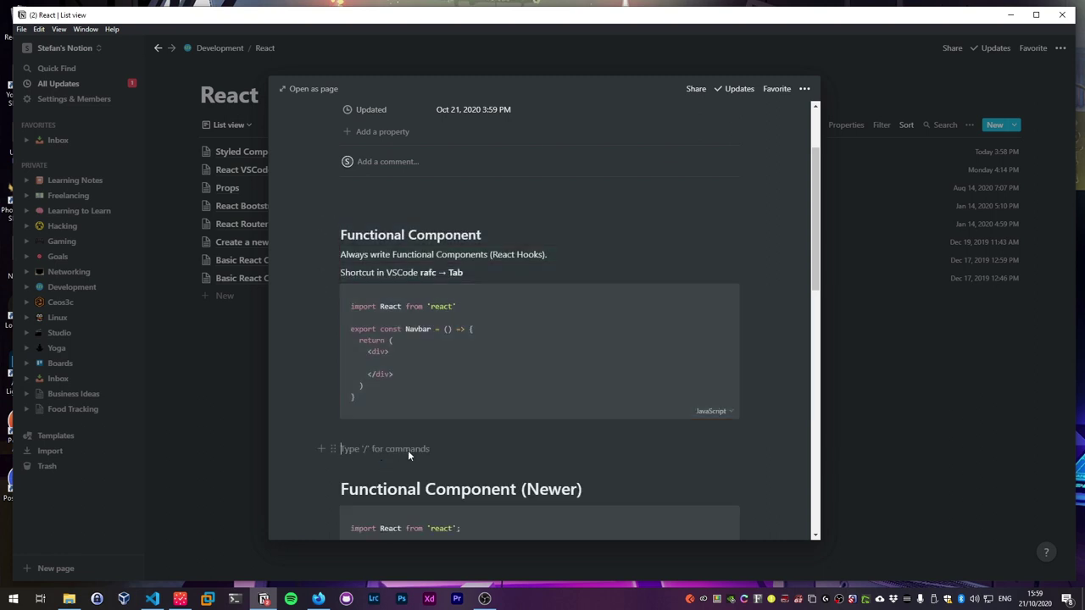
pyautogui.press('BackSpace')
pyautogui.press('BackSpace')
pyautogui.click(500, 235)
pyautogui.moveTo(481, 235); pyautogui.dragTo(341, 235)
pyautogui.click(343, 210)
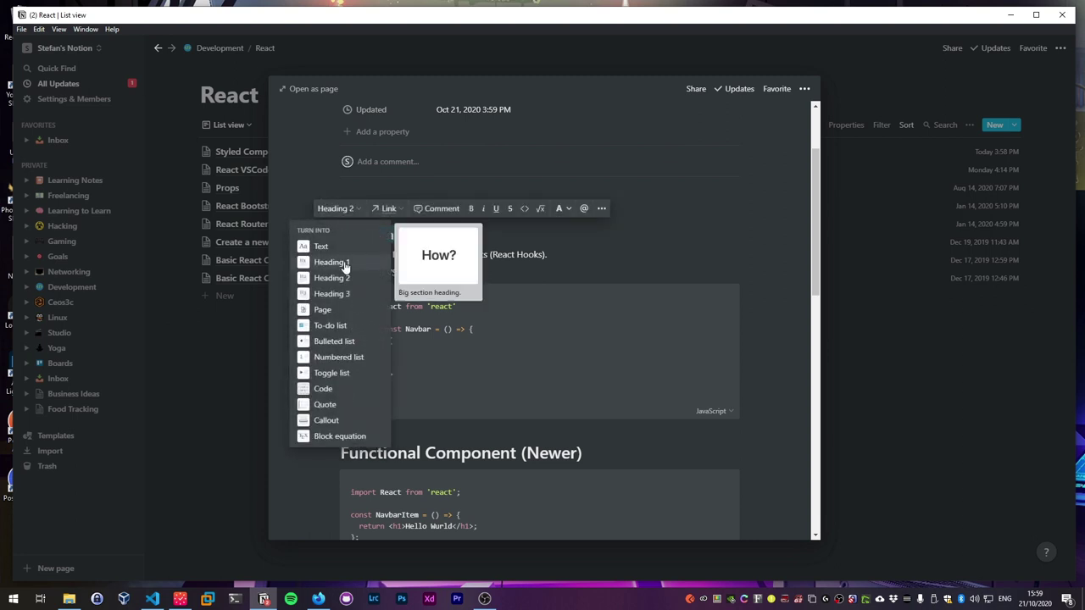
pyautogui.press('Escape')
# Step: Delete the emptied 18.10.2020 entry from Learning Notes, including its reminders and its code review and React headings
pyautogui.click(75, 180)
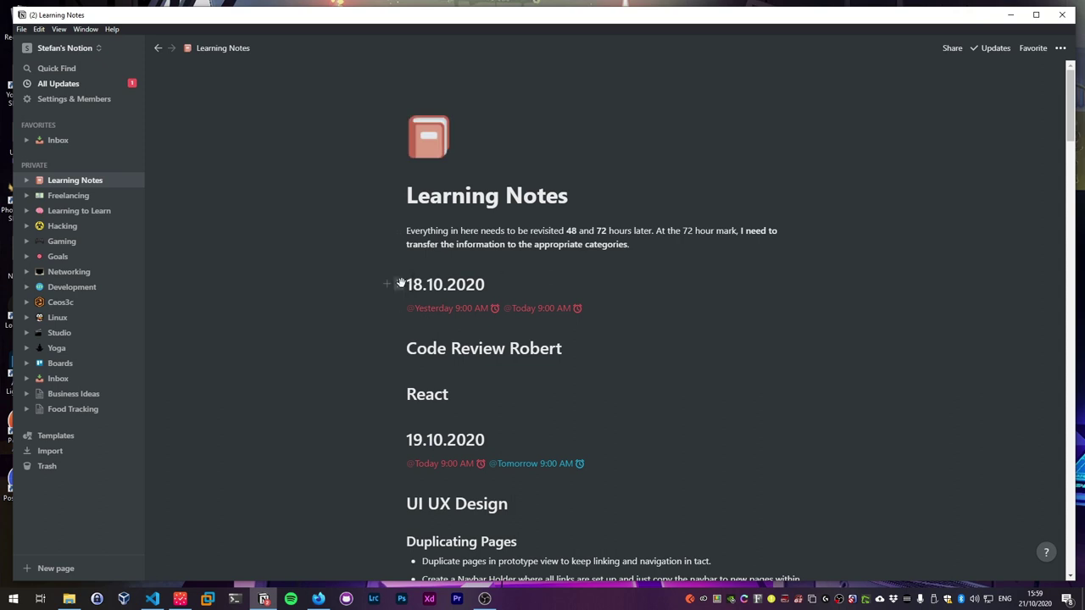
pyautogui.moveTo(399, 285); pyautogui.dragTo(362, 275)
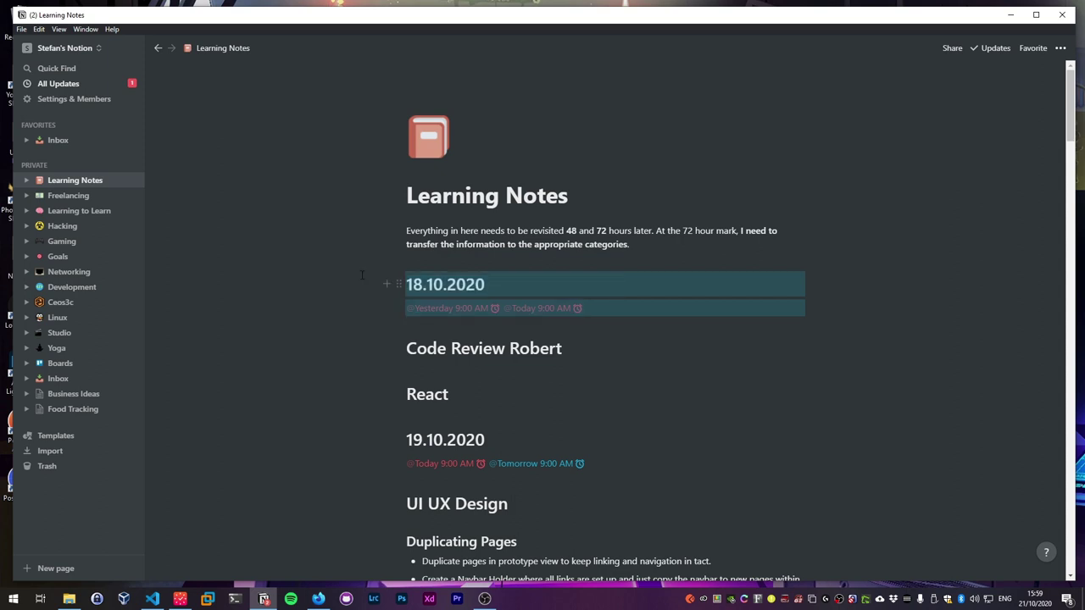
pyautogui.press('BackSpace')
pyautogui.moveTo(458, 333); pyautogui.dragTo(335, 274)
pyautogui.press('BackSpace')
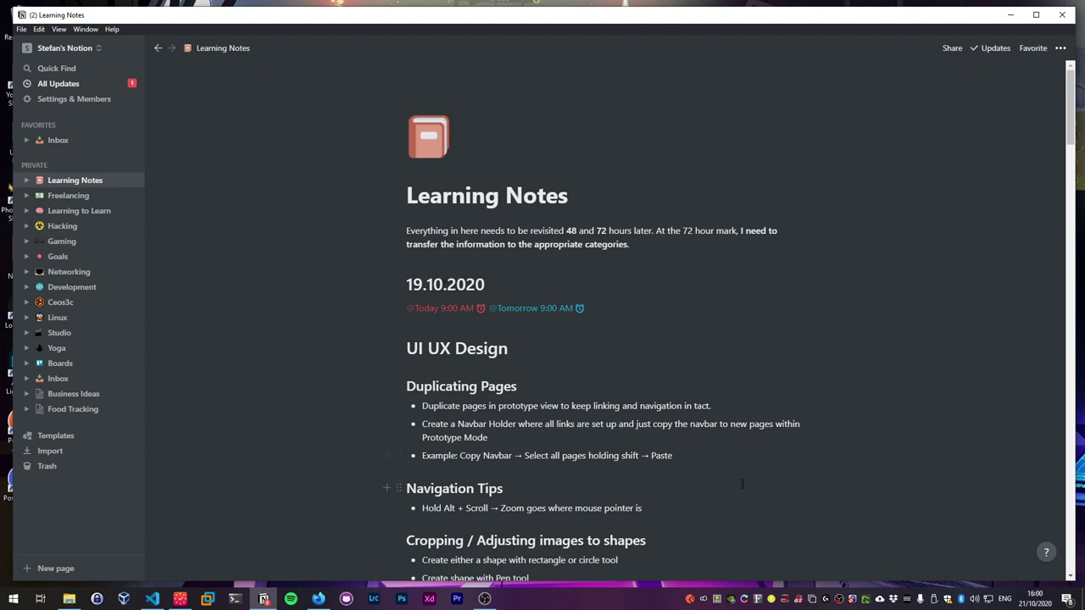
# Step: Copy the 21.10.2020 date heading with its two reminders to the end of Learning Notes, below the Postman screenshot
pyautogui.scroll(-1, 743, 483)
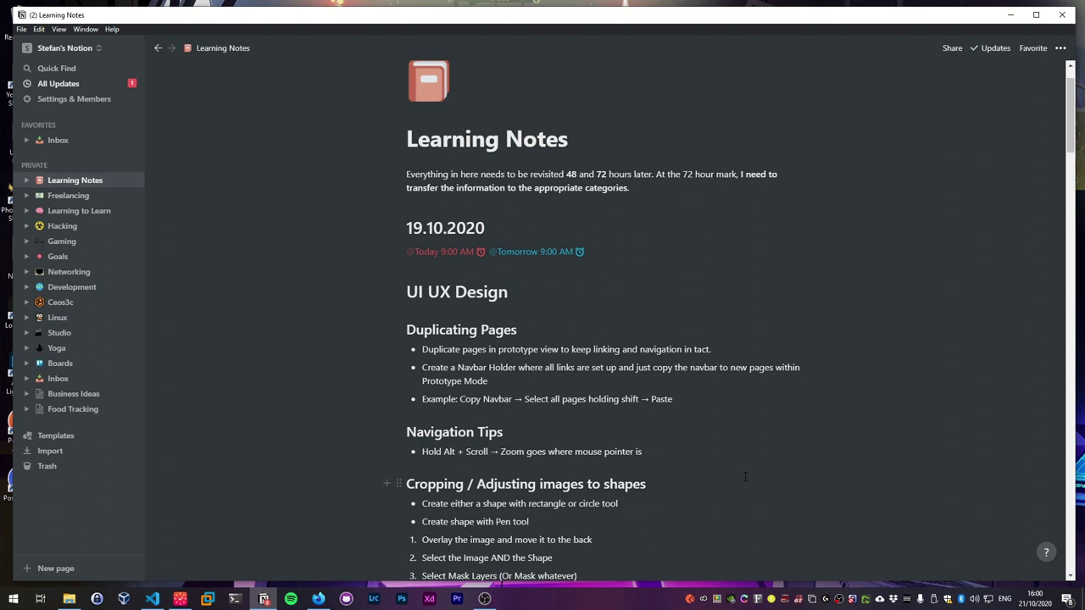
pyautogui.scroll(-5, 745, 478)
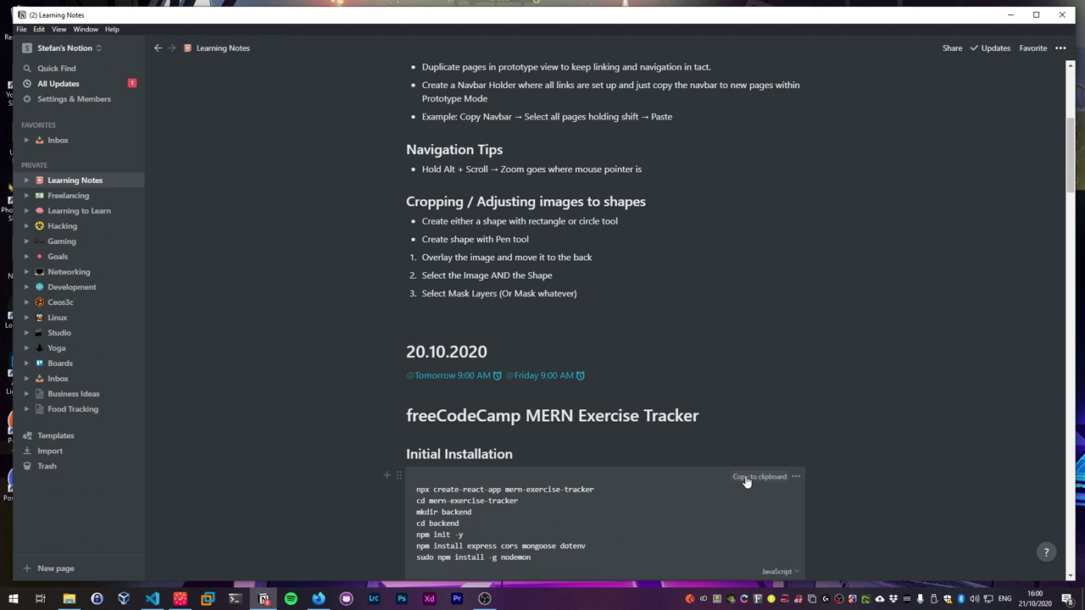
pyautogui.scroll(-20, 745, 480)
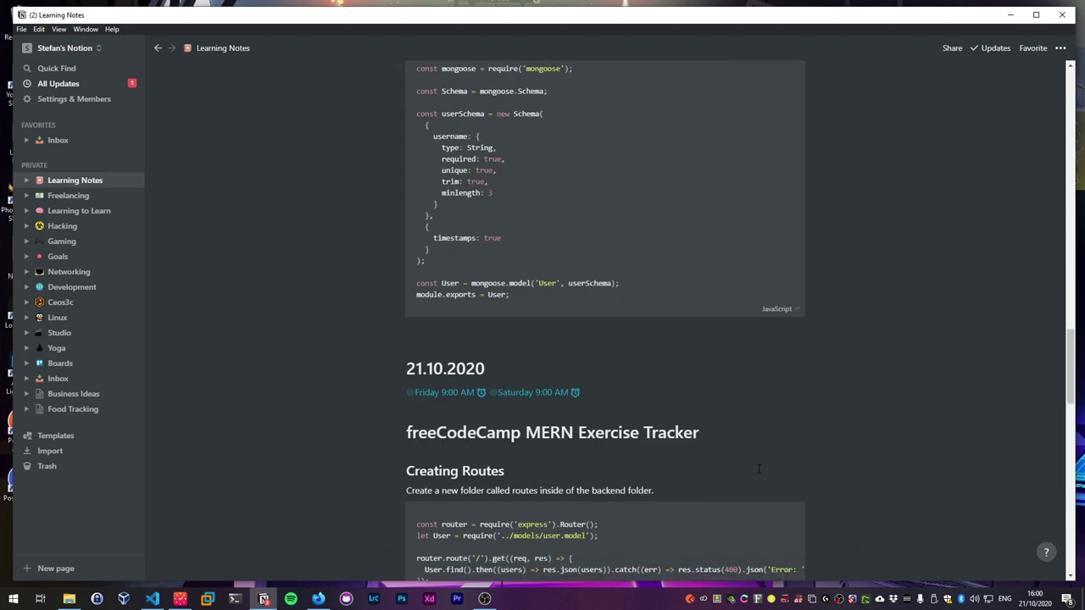
pyautogui.scroll(-20, 759, 468)
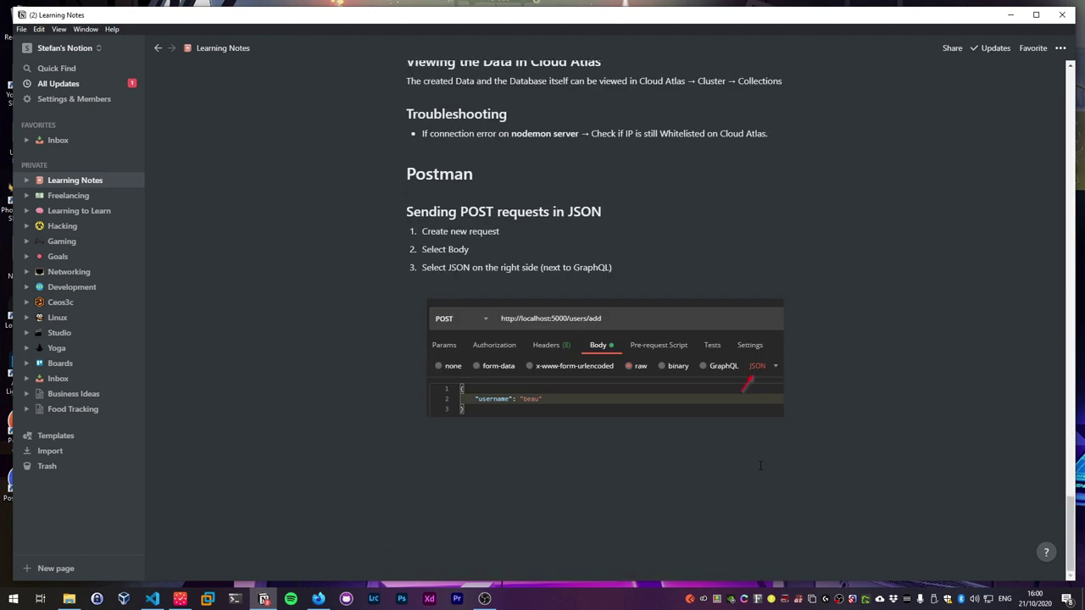
pyautogui.scroll(20, 760, 466)
pyautogui.scroll(-1, 413, 274)
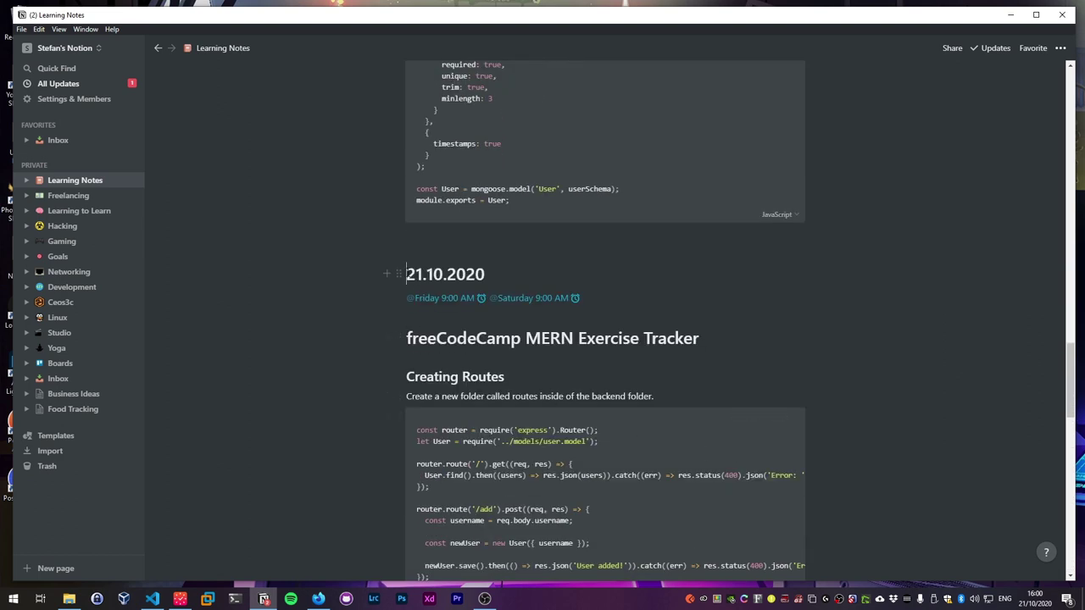
pyautogui.hotkey('shift', 'Right')
pyautogui.hotkey('shift', 'Right')
pyautogui.press('Left')
pyautogui.moveTo(406, 274); pyautogui.dragTo(607, 312)
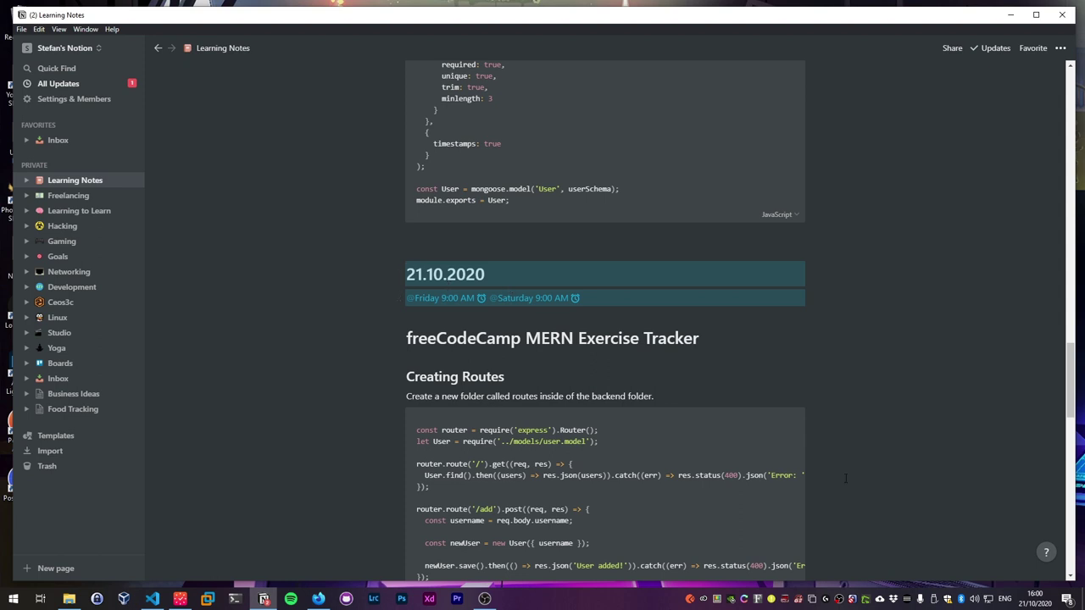
pyautogui.scroll(-15, 860, 471)
pyautogui.click(628, 487)
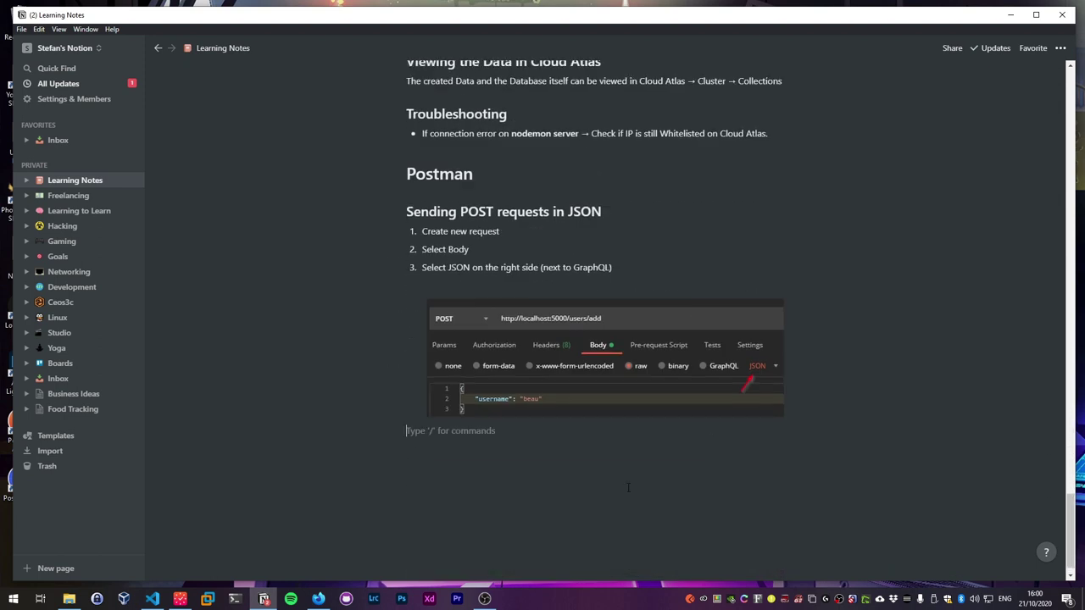
pyautogui.write('21.10.2020 @Friday 9:00 AM @Saturday 9:00 AM')
# Step: Change the copied date heading at the end of the notes to 22.10.2020
pyautogui.click(416, 470)
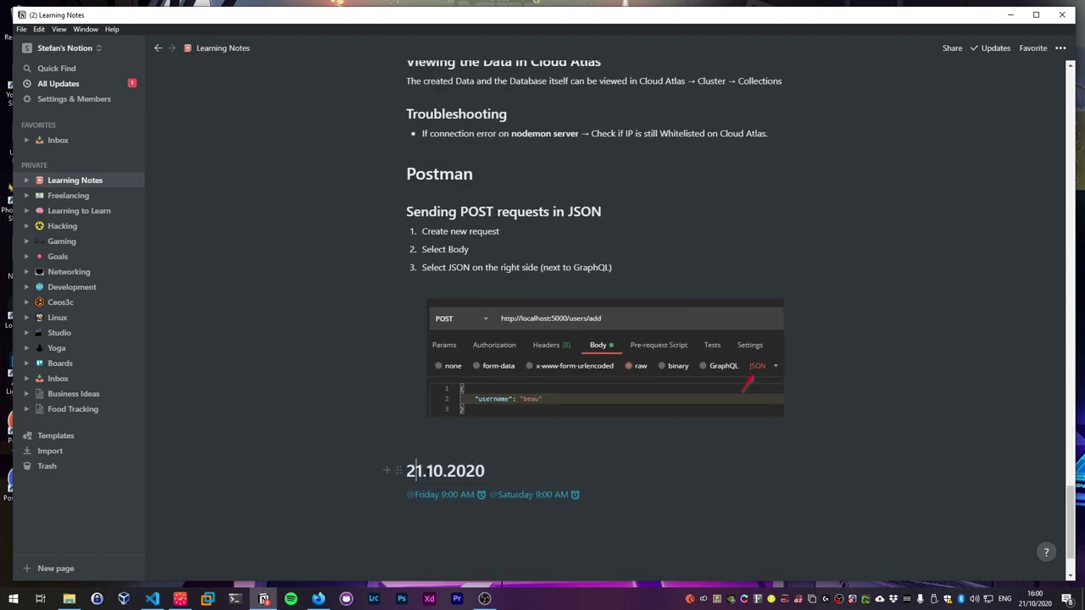
pyautogui.hotkey('shift', 'Right')
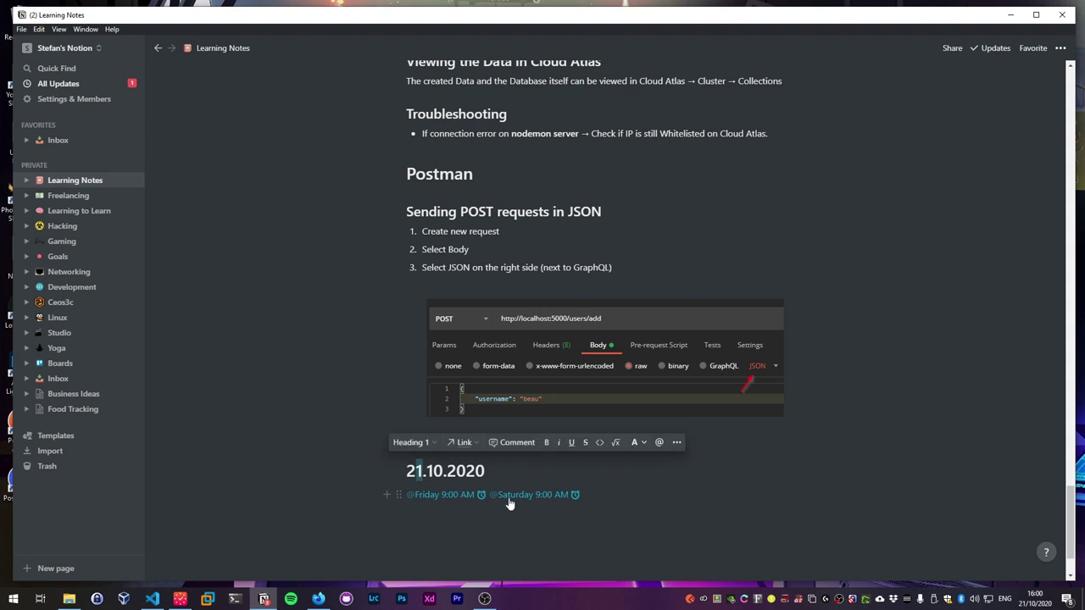
pyautogui.write('2')
# Step: Set the first reminder under the 22.10.2020 heading to Oct 24, 2020
pyautogui.scroll(-2, 558, 505)
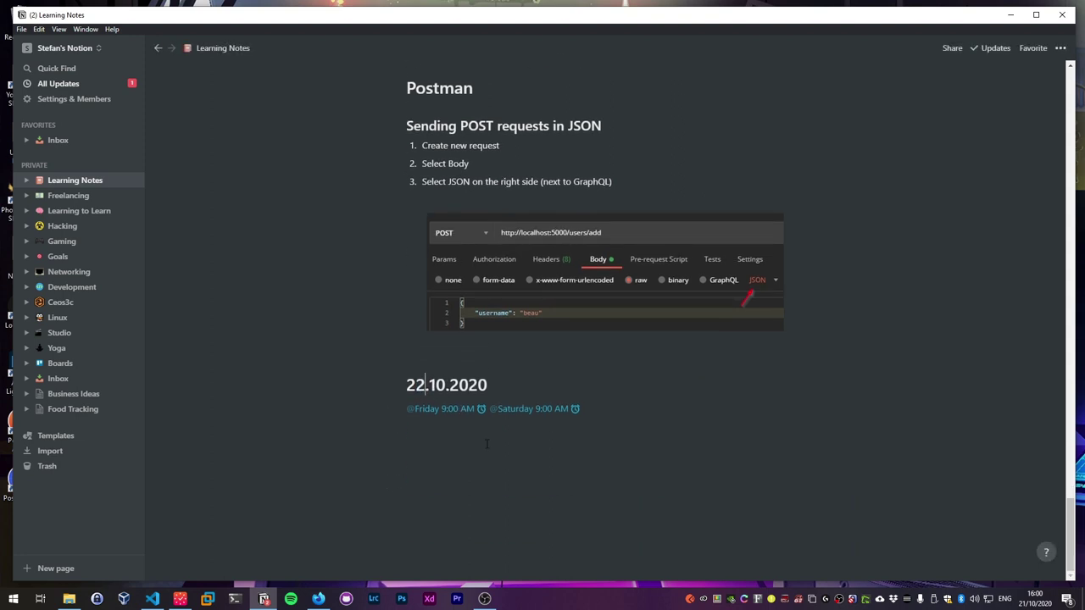
pyautogui.click(442, 408)
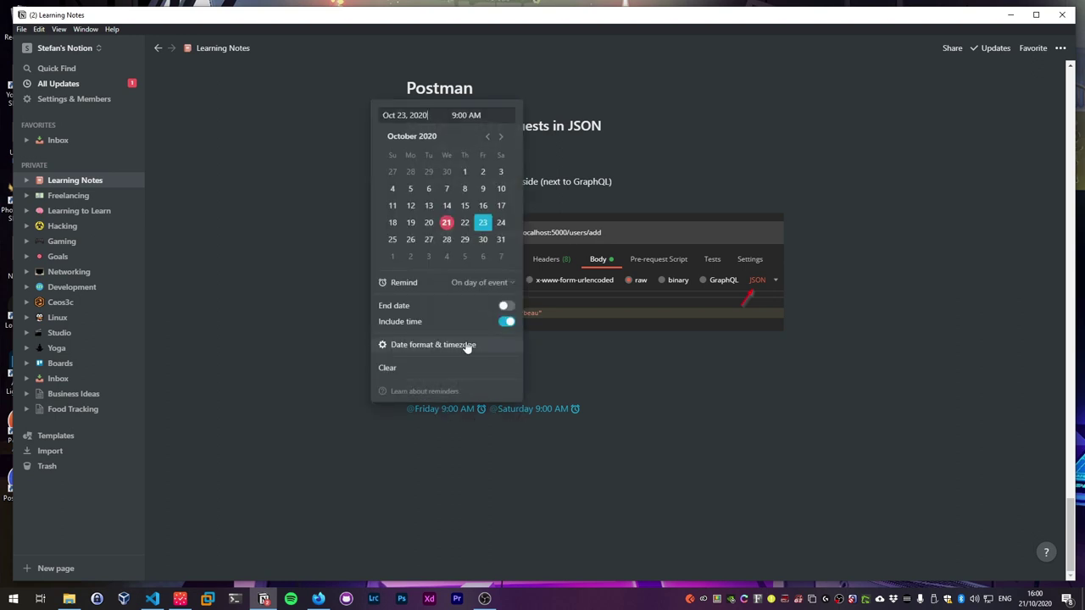
pyautogui.click(499, 224)
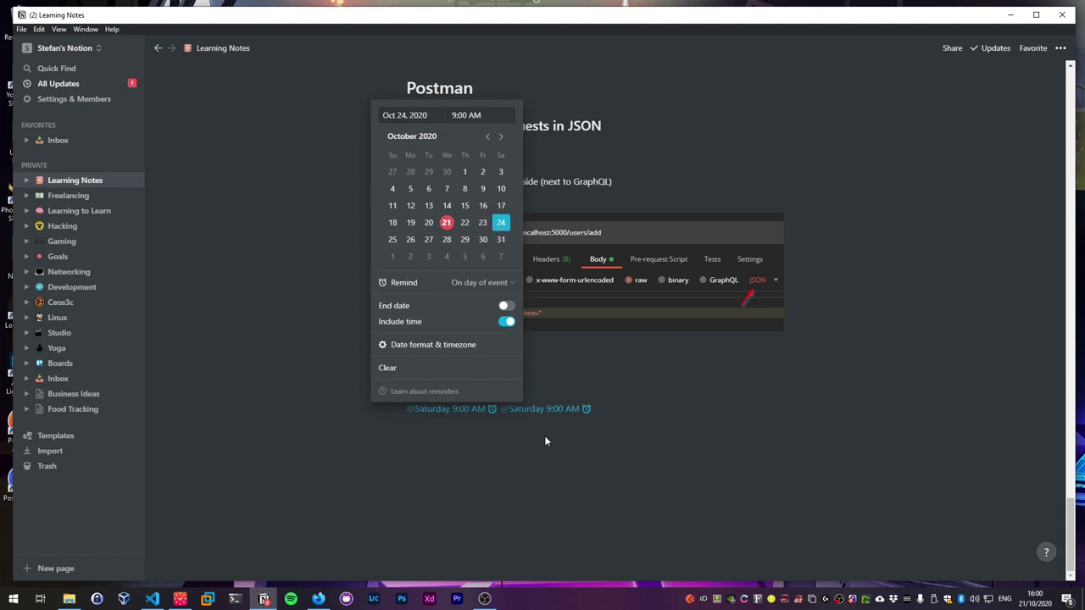
# Step: Set the second reminder under the 22.10.2020 heading to Oct 25, 2020
pyautogui.click(551, 479)
pyautogui.click(564, 410)
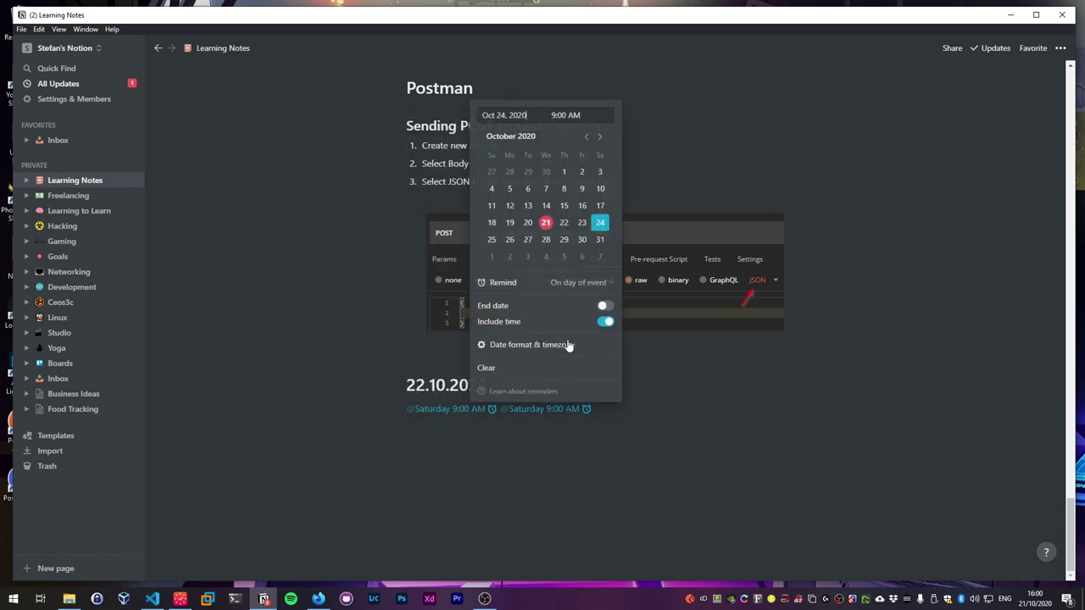
pyautogui.click(492, 241)
pyautogui.click(721, 463)
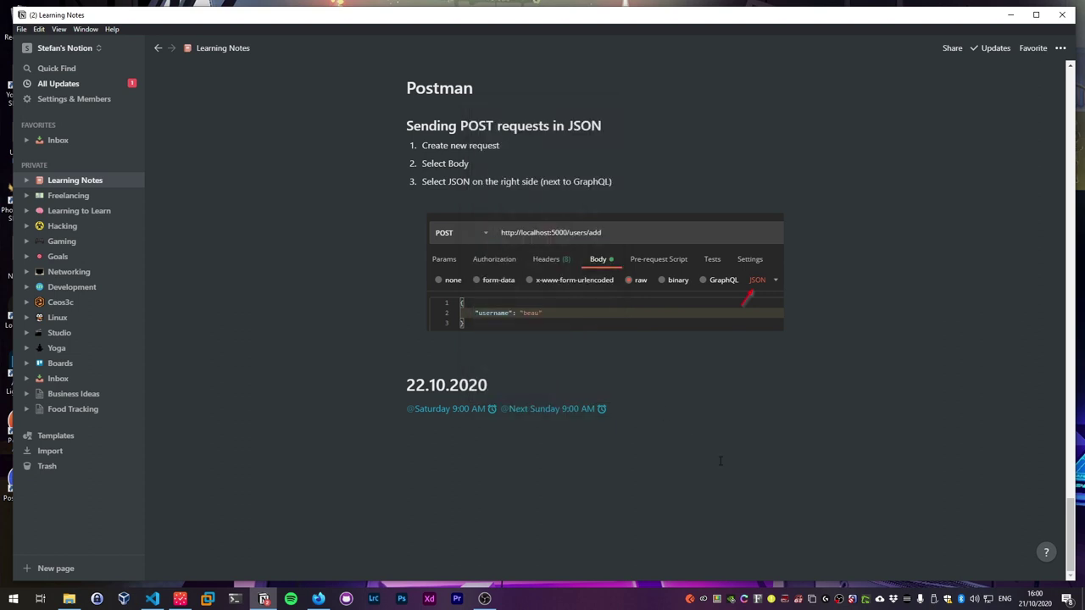
# Step: Add a Heading 1 reading "Andrew Mead JavaScript Course" below the 22.10.2020 reminders
pyautogui.click(458, 437)
pyautogui.write('/')
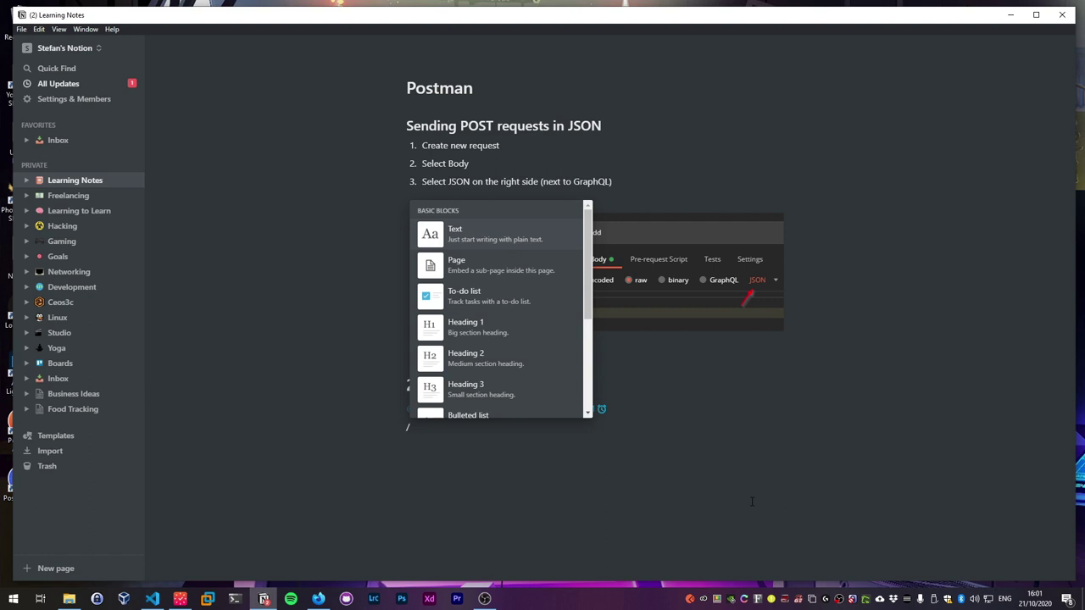
pyautogui.write('h')
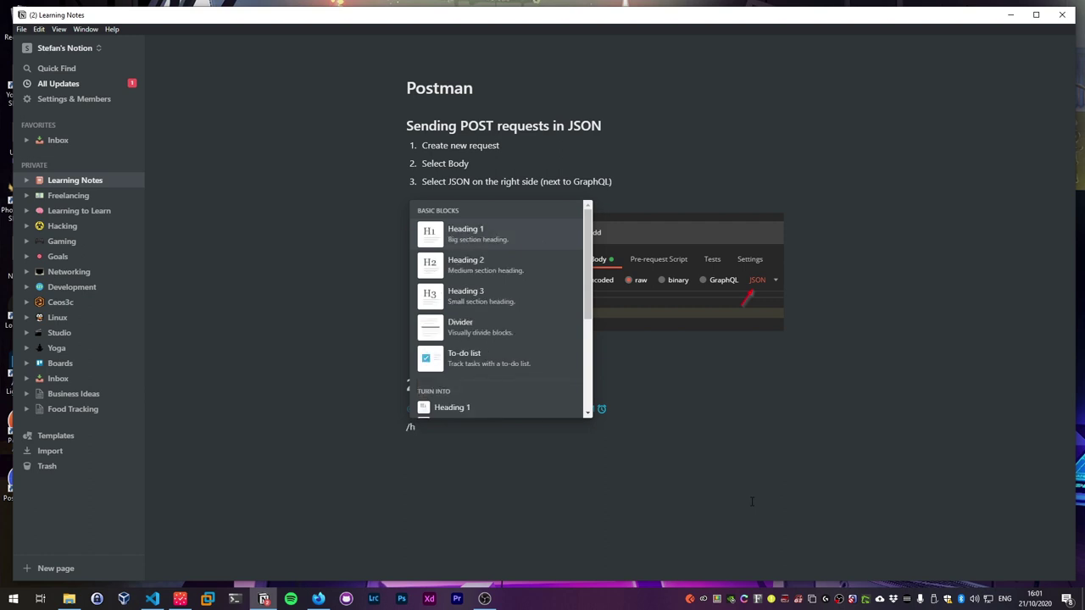
pyautogui.write('1')
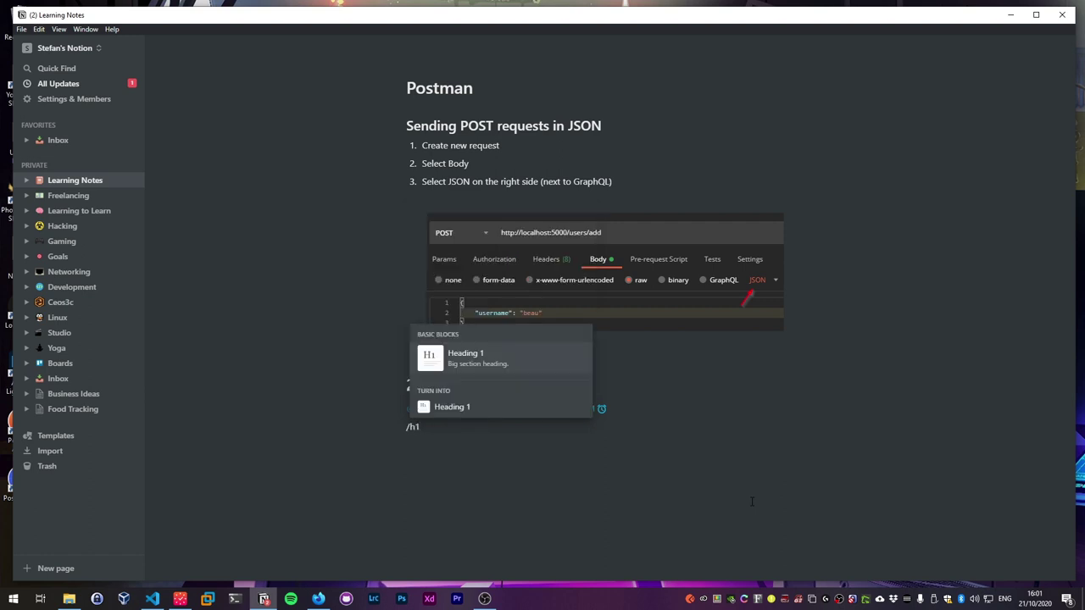
pyautogui.press('Return')
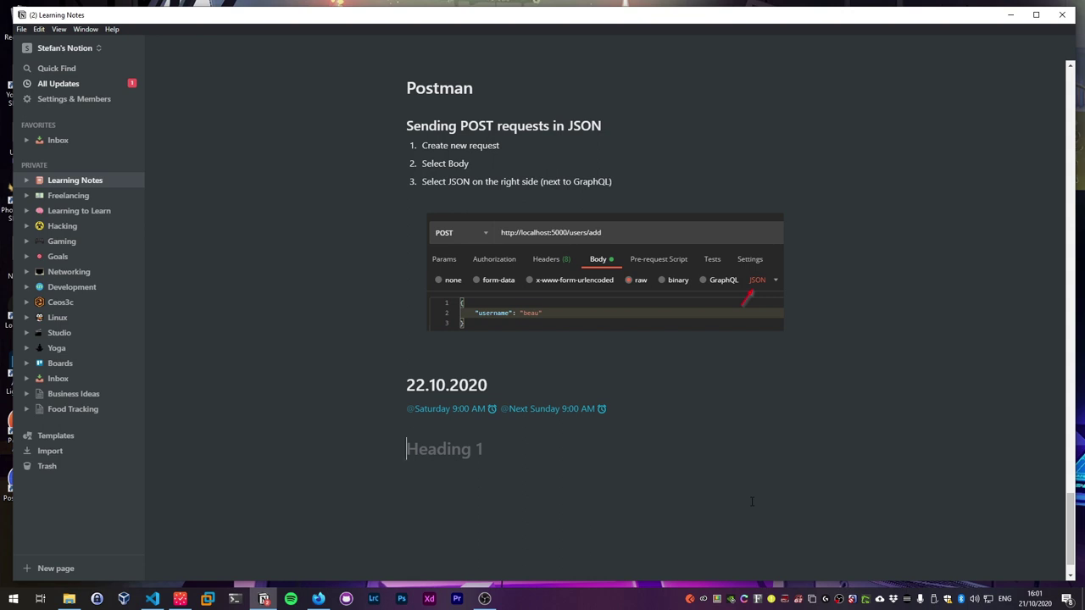
pyautogui.write('Andrew Mead Java')
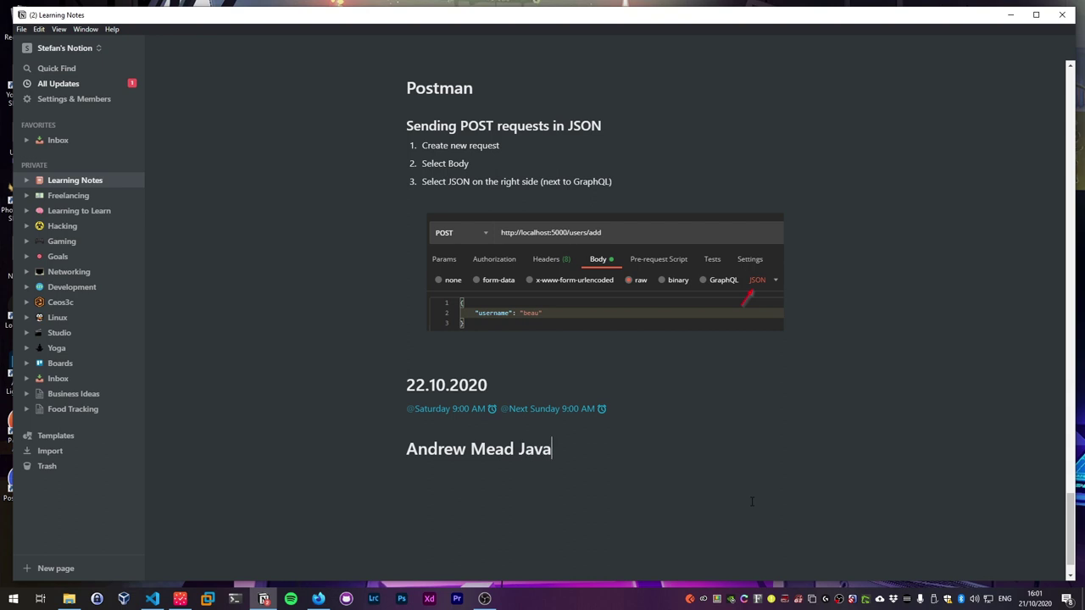
pyautogui.write('Script Course')
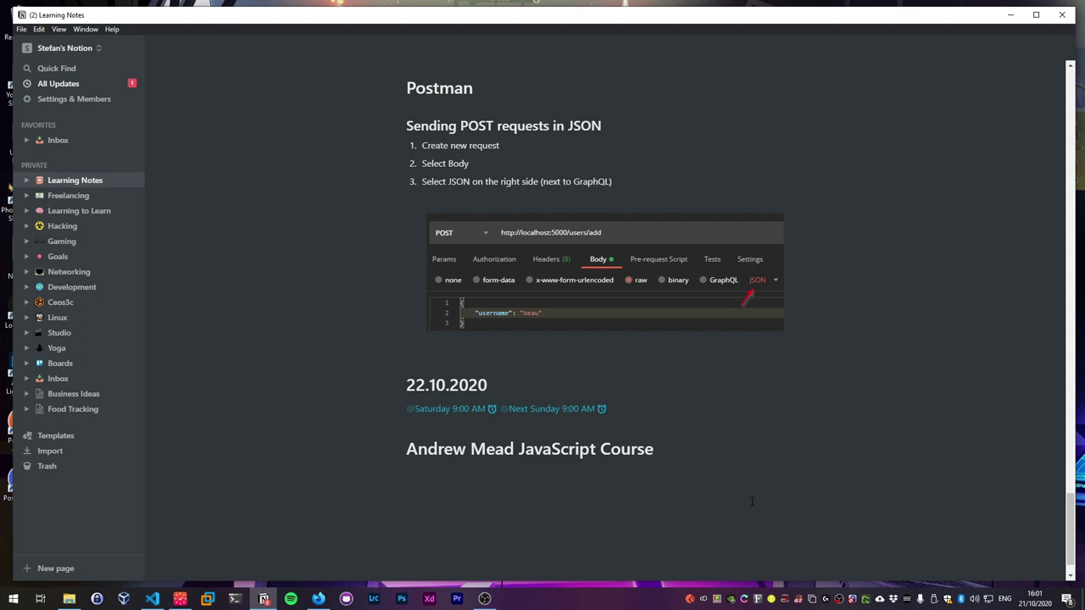
# Step: Below the course heading, add a Heading 2 "JavaScript Arrow Functions" followed by the line "Arrow functions look like this."
pyautogui.press('Return')
pyautogui.scroll(-1, 751, 501)
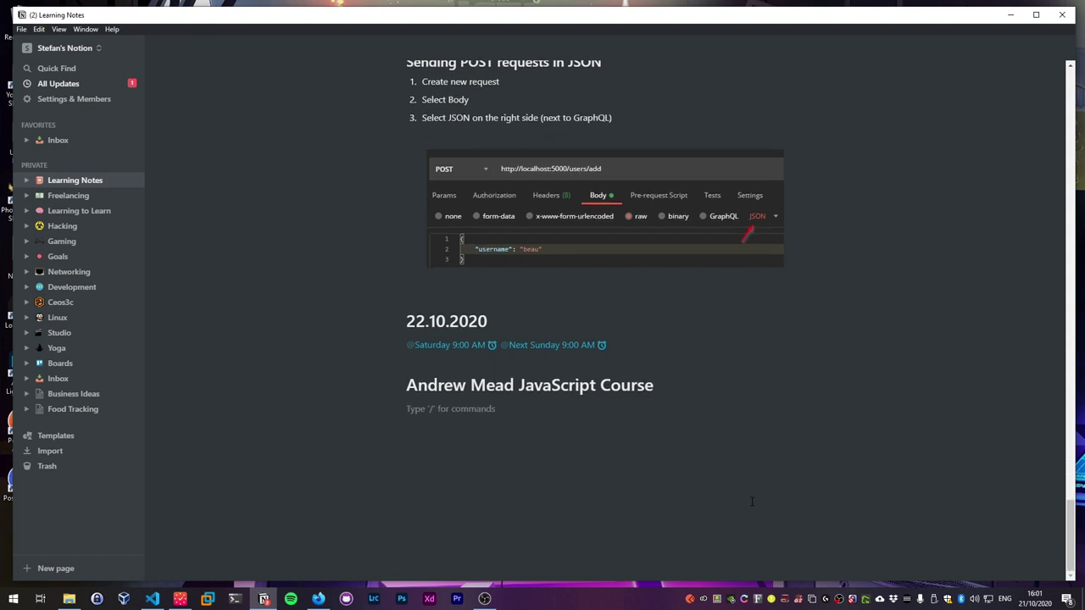
pyautogui.write('/h2')
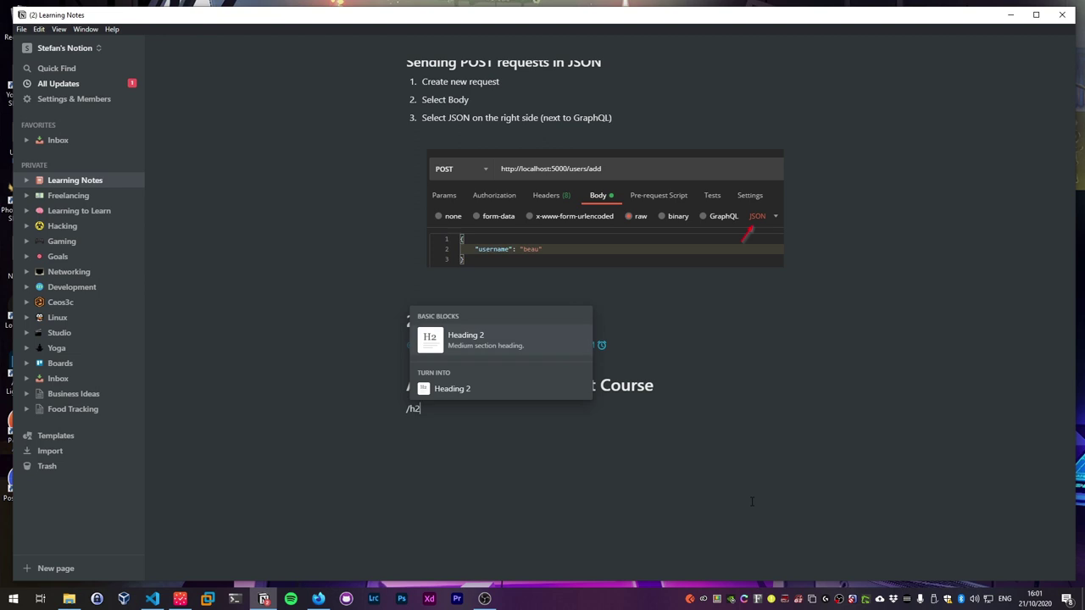
pyautogui.press('Return')
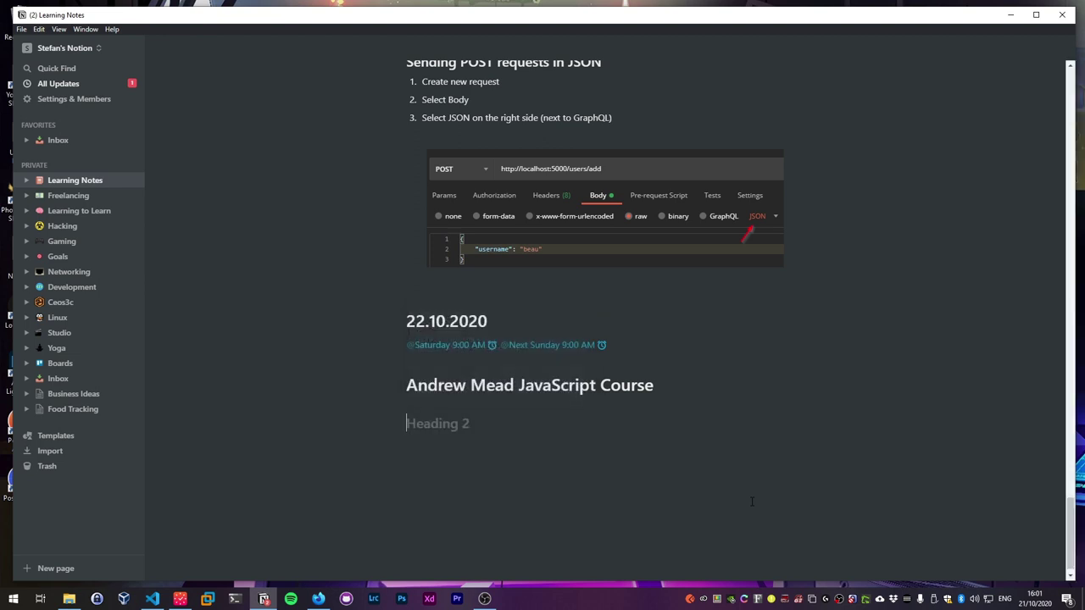
pyautogui.write('JavaScript Arrow Functions')
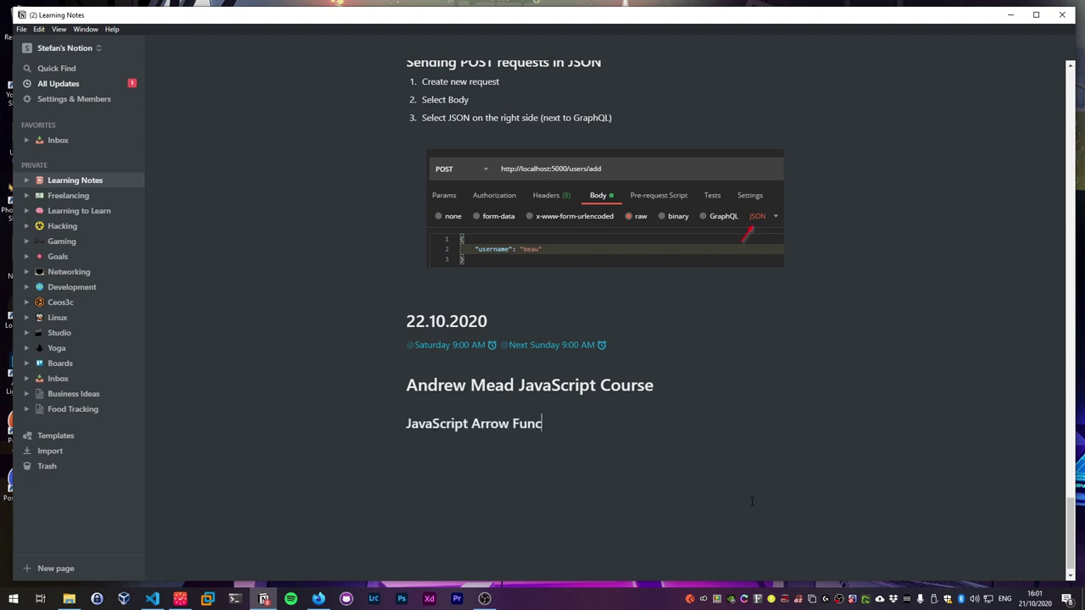
pyautogui.press('Return')
pyautogui.write('Arrow functions look like this')
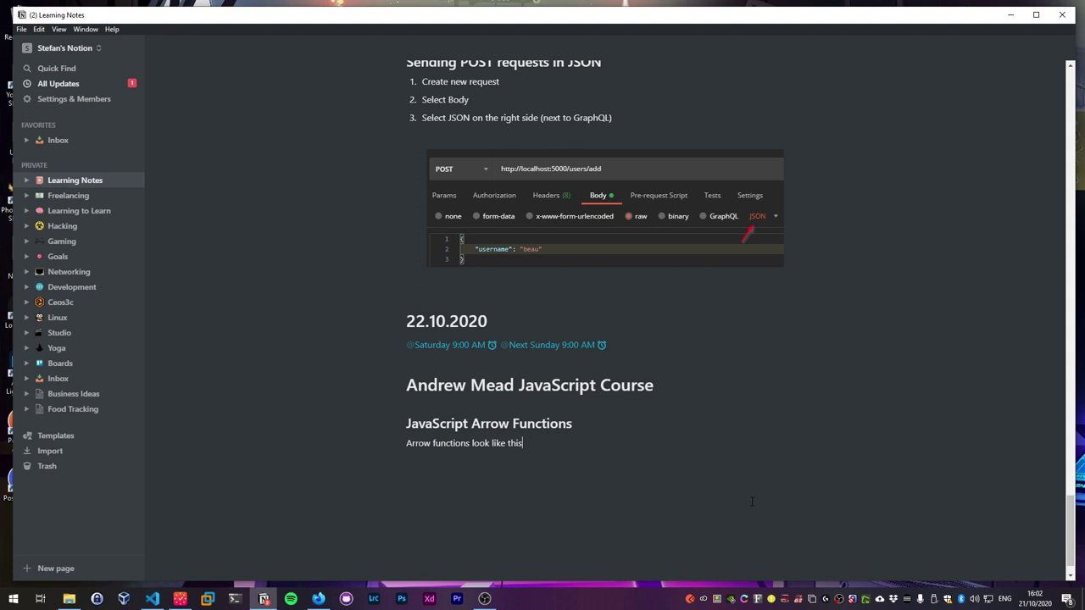
pyautogui.write('.')
# Step: Add a code block below that line defining const arrowFunction = () => { alert("XSS") }, with the alert on its own line
pyautogui.press('Return')
pyautogui.write('/code')
pyautogui.press('Return')
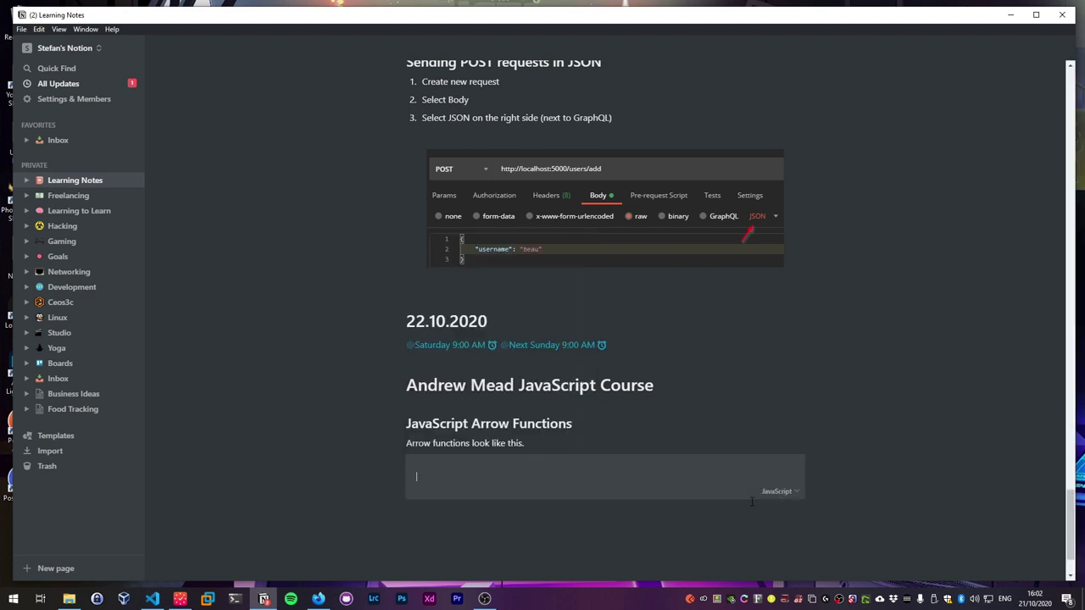
pyautogui.scroll(-2, 751, 501)
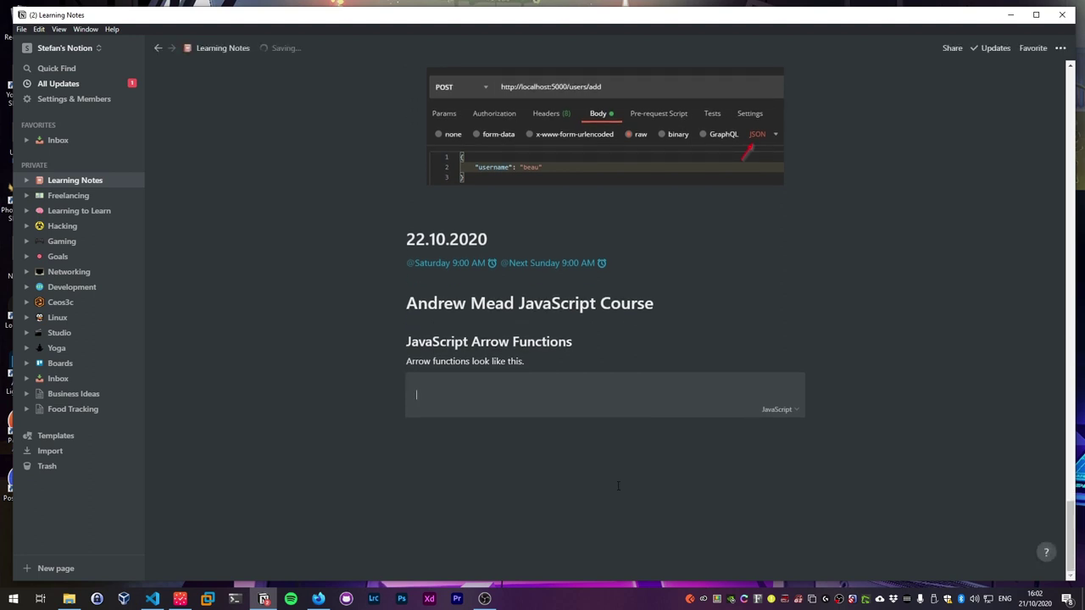
pyautogui.write('const arrowFunction = () => {')
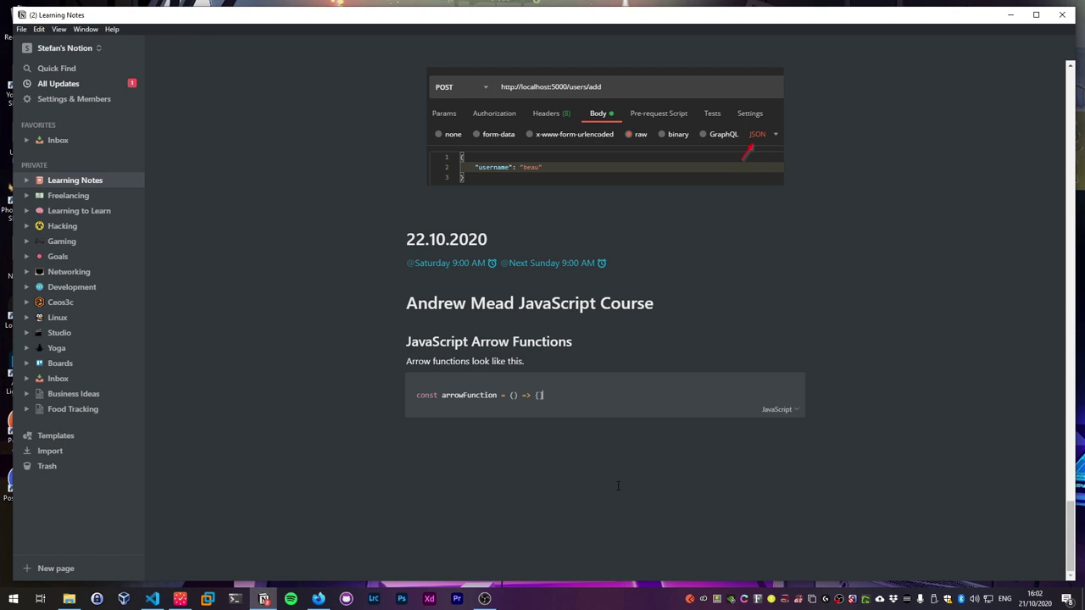
pyautogui.press('Return')
pyautogui.press('Return')
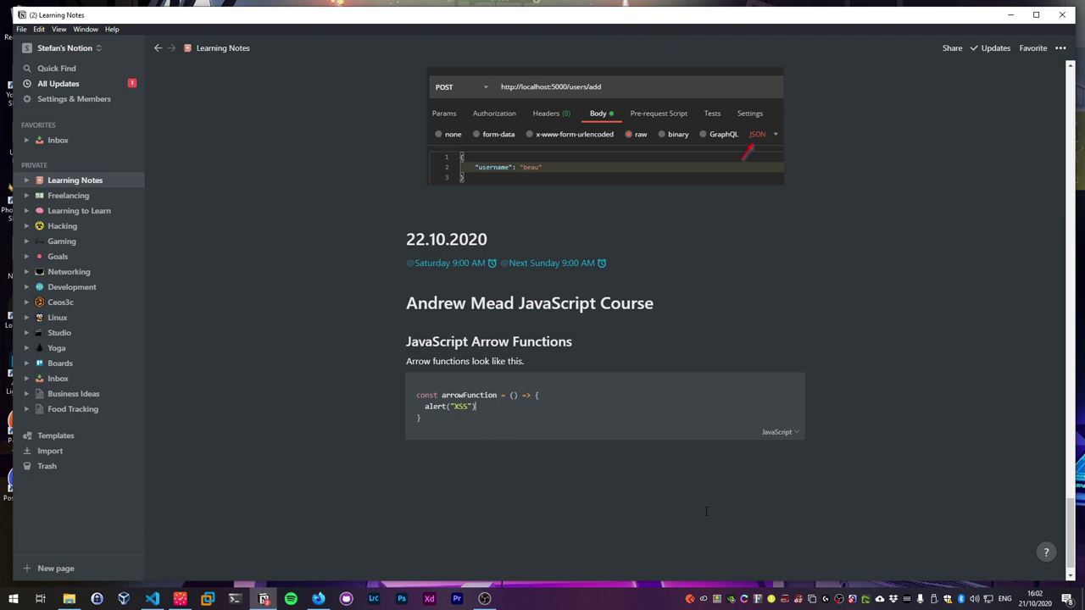
# Step: Cut the JavaScript Arrow Functions heading, its sentence and its code block from the 22.10.2020 entry
pyautogui.moveTo(924, 506); pyautogui.dragTo(365, 324)
pyautogui.rightClick(500, 349)
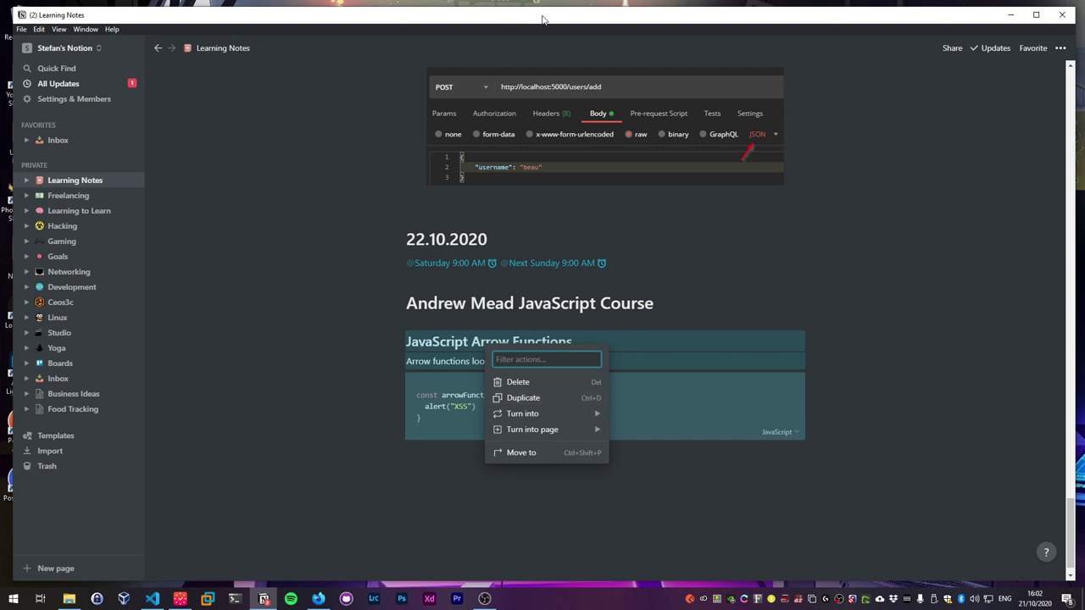
pyautogui.click(843, 472)
pyautogui.moveTo(886, 490); pyautogui.dragTo(363, 334)
pyautogui.press('Delete')
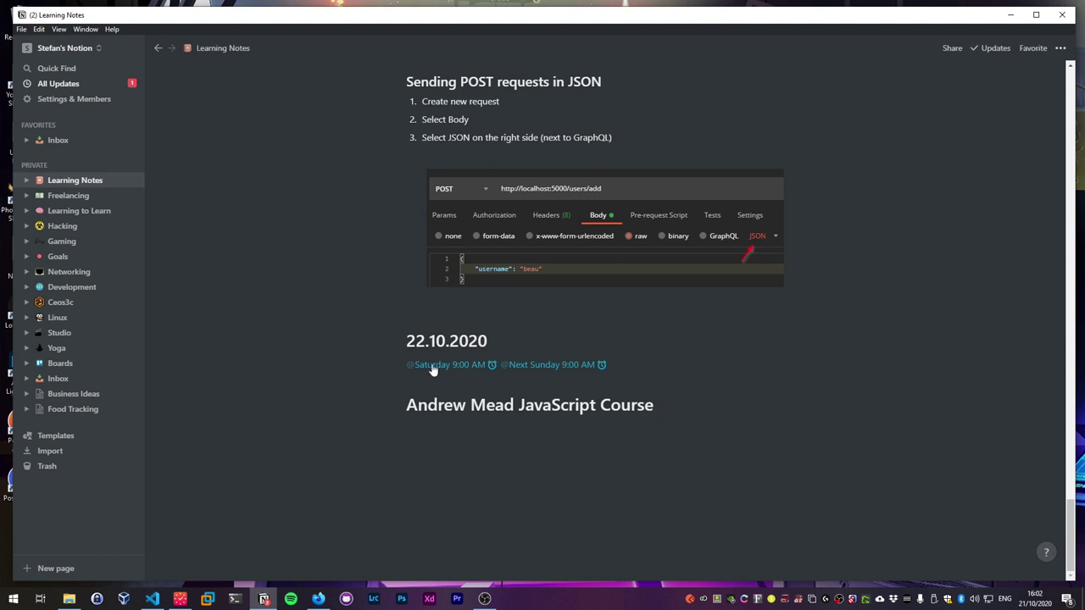
# Step: Open Development's Javascript category and look through its Arrow Functions and Loops notes
pyautogui.click(26, 287)
pyautogui.click(75, 306)
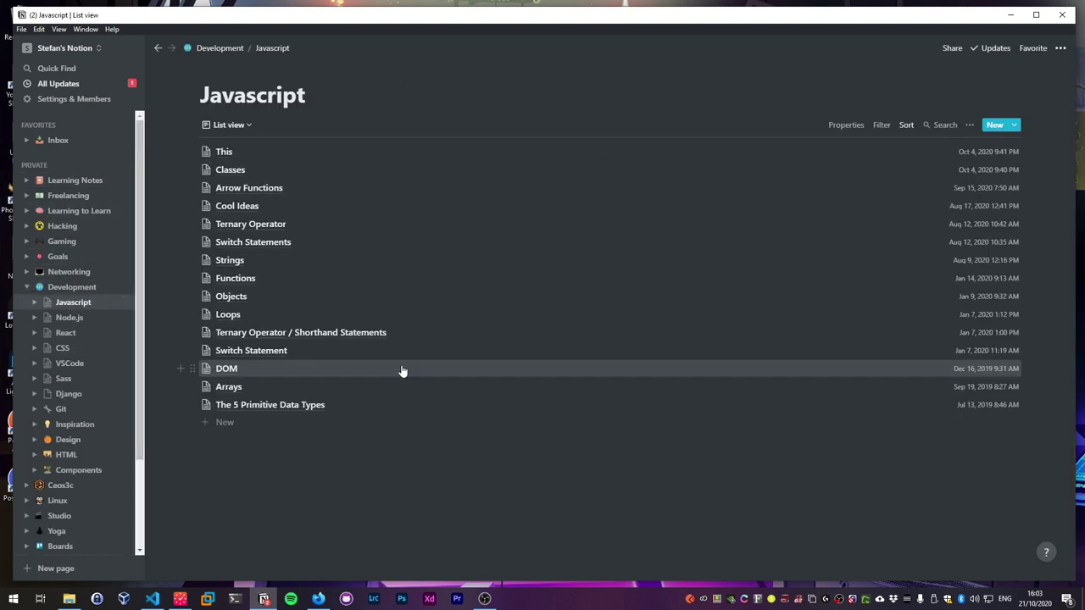
pyautogui.click(268, 188)
pyautogui.scroll(-10, 574, 380)
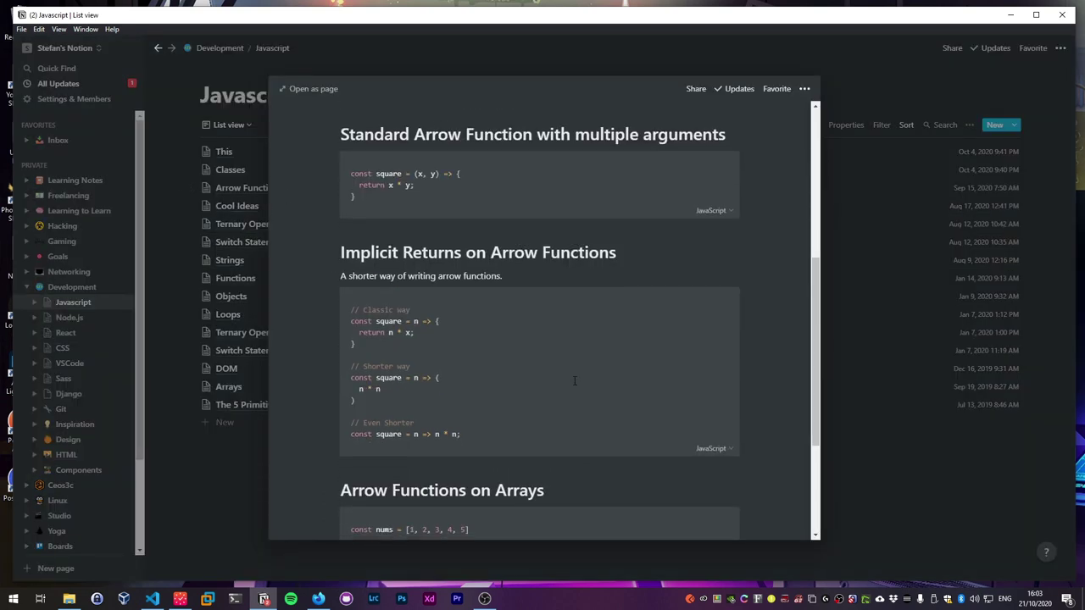
pyautogui.press('Escape')
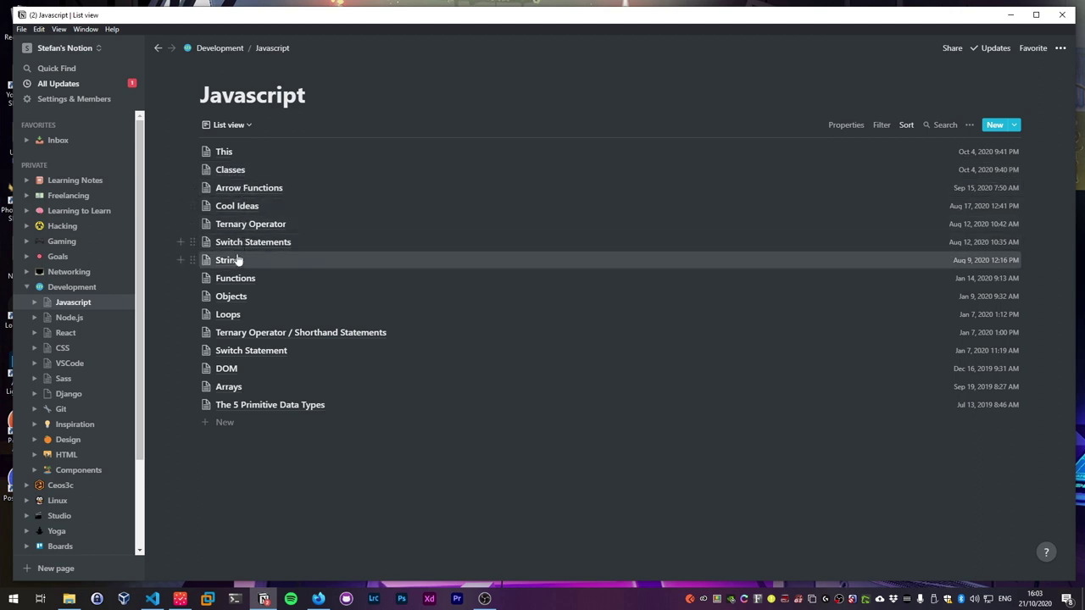
pyautogui.click(225, 315)
pyautogui.press('Escape')
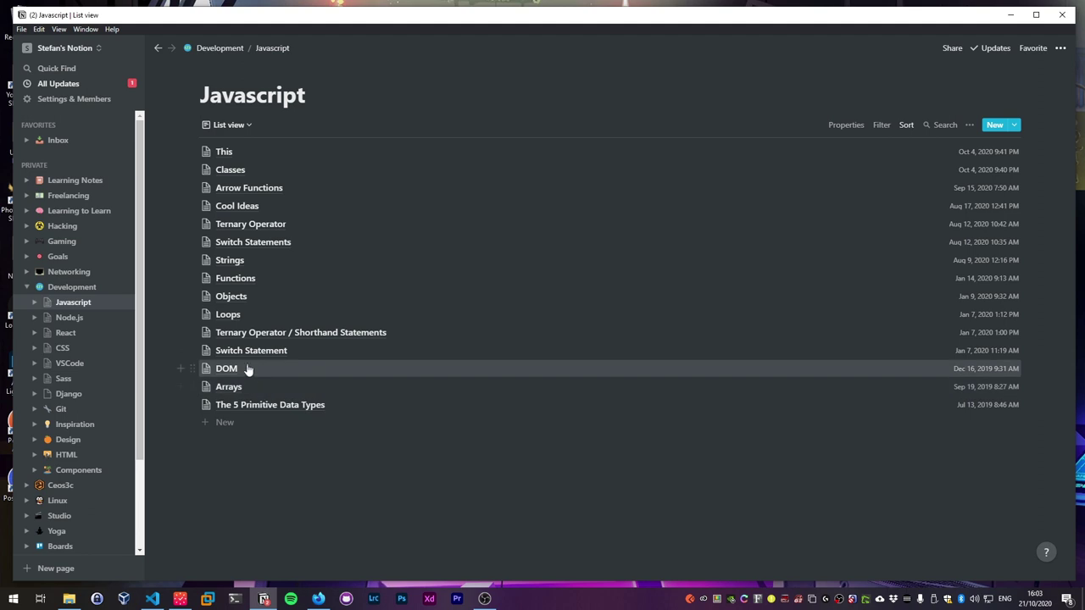
# Step: Open the DOM note as a full page at its section on finding and selecting specific text contents
pyautogui.click(416, 367)
pyautogui.scroll(-1, 640, 415)
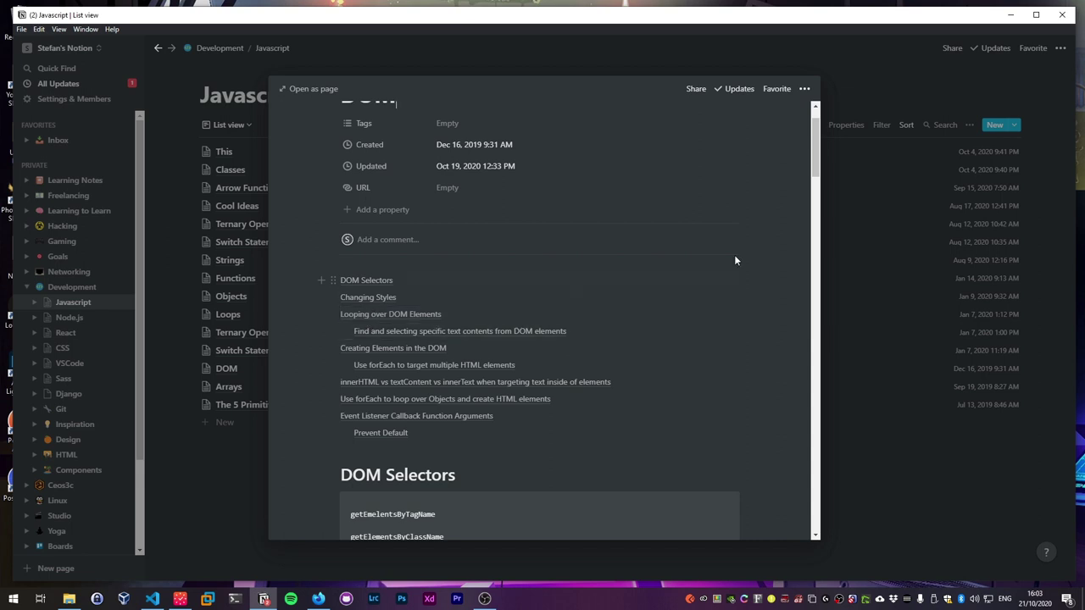
pyautogui.scroll(-1, 816, 158)
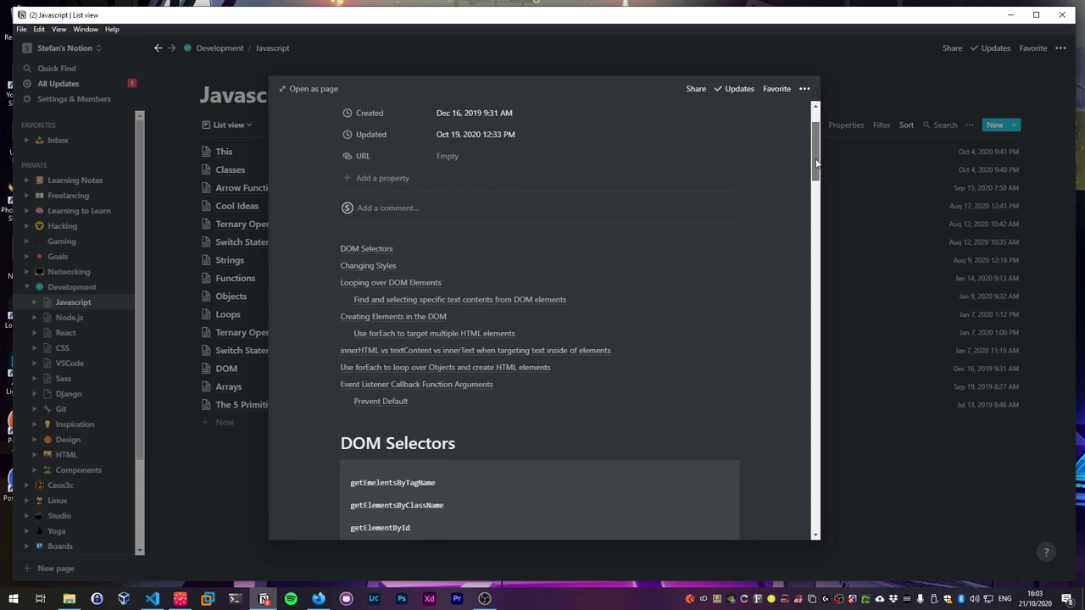
pyautogui.click(452, 291)
# Step: Paste the cut arrow functions notes at the end of the DOM page, below the Prevent Default code block
pyautogui.scroll(15, 543, 318)
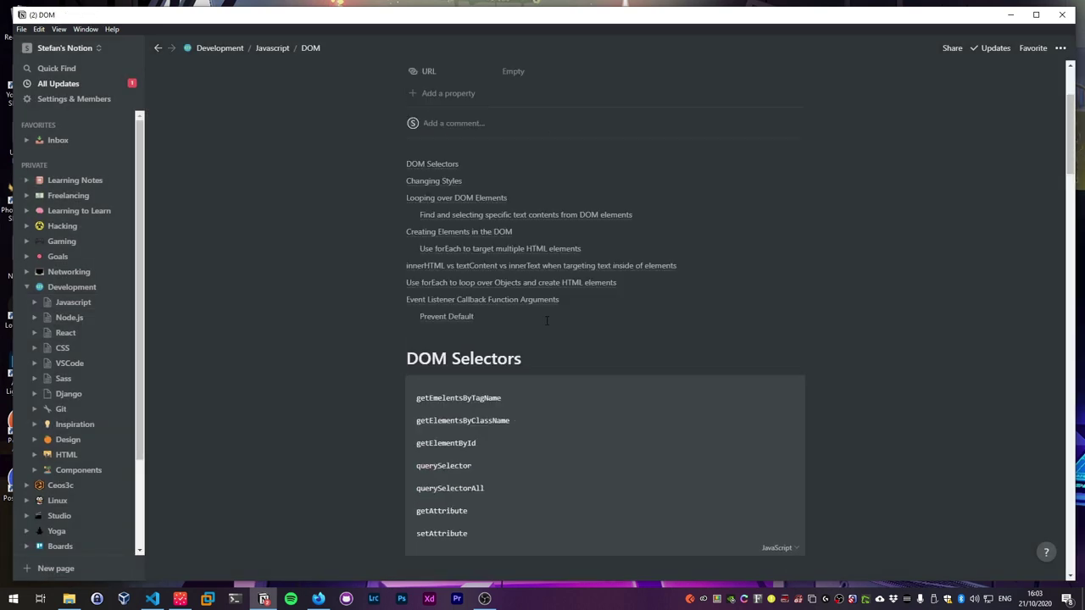
pyautogui.scroll(-20, 540, 348)
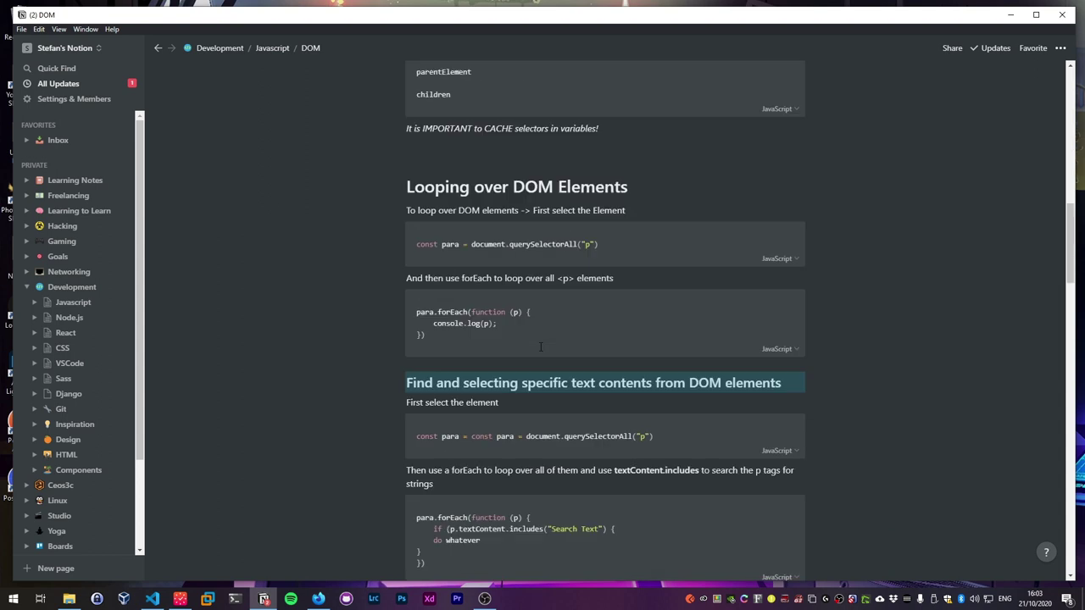
pyautogui.click(543, 473)
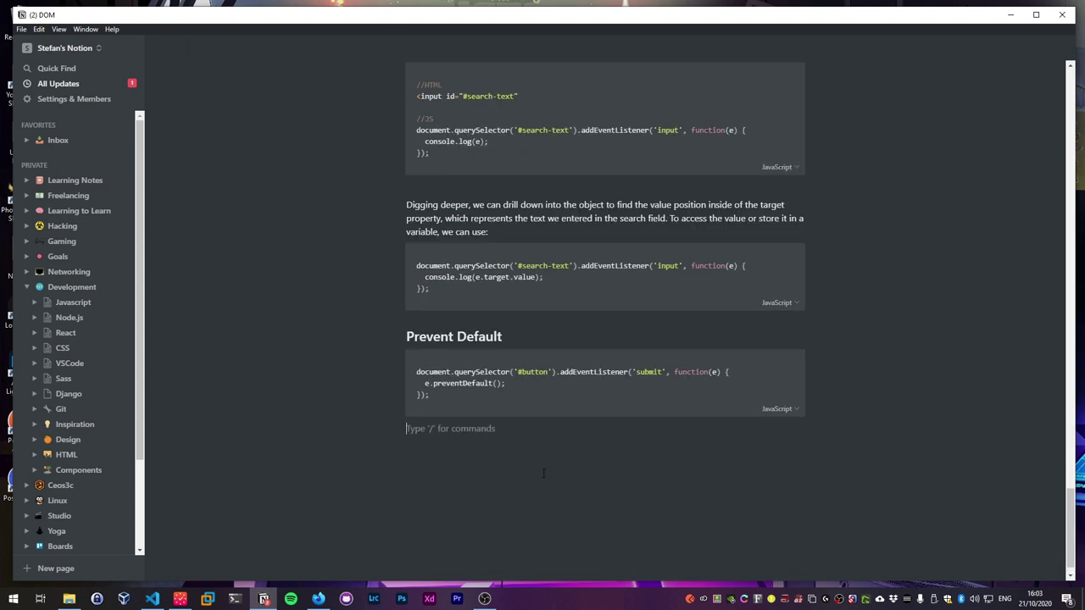
pyautogui.write('JavaScript Arrow Functions Arrow functions look like this. const arrowFunction = () => {   alert("XSS") }')
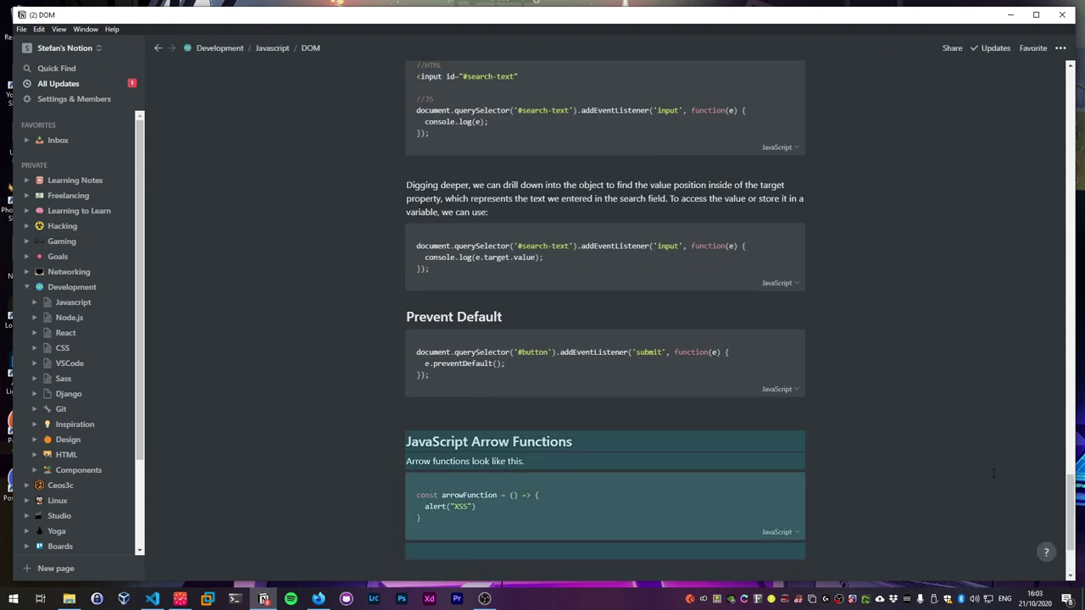
# Step: Turn the pasted JavaScript Arrow Functions heading into a Heading 1 and check its entry in the DOM page's table of contents
pyautogui.moveTo(1069, 508); pyautogui.dragTo(1051, 146)
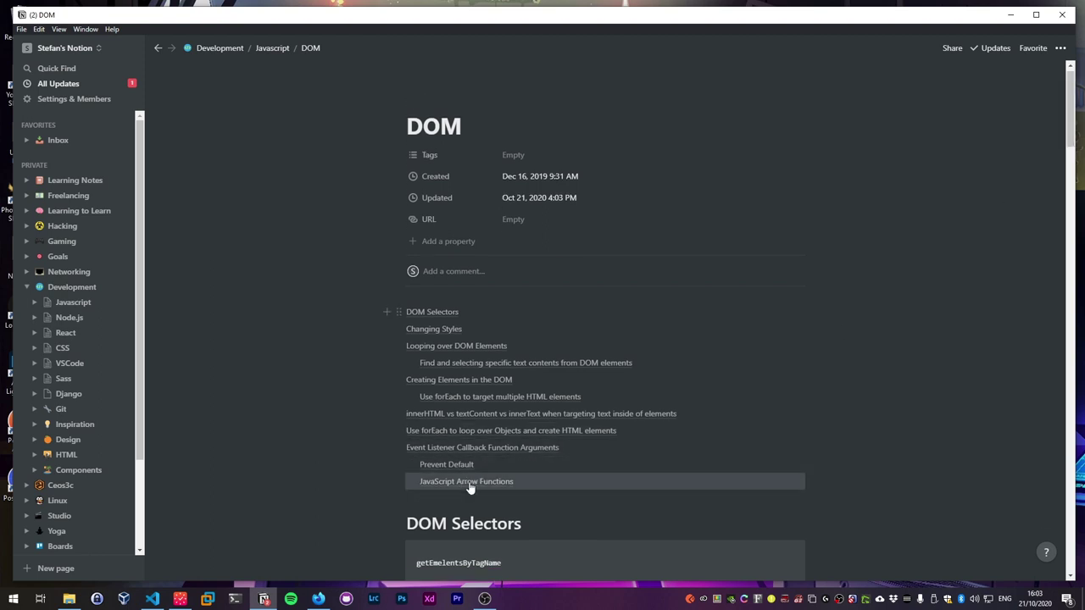
pyautogui.scroll(-2, 513, 384)
pyautogui.scroll(-15, 513, 384)
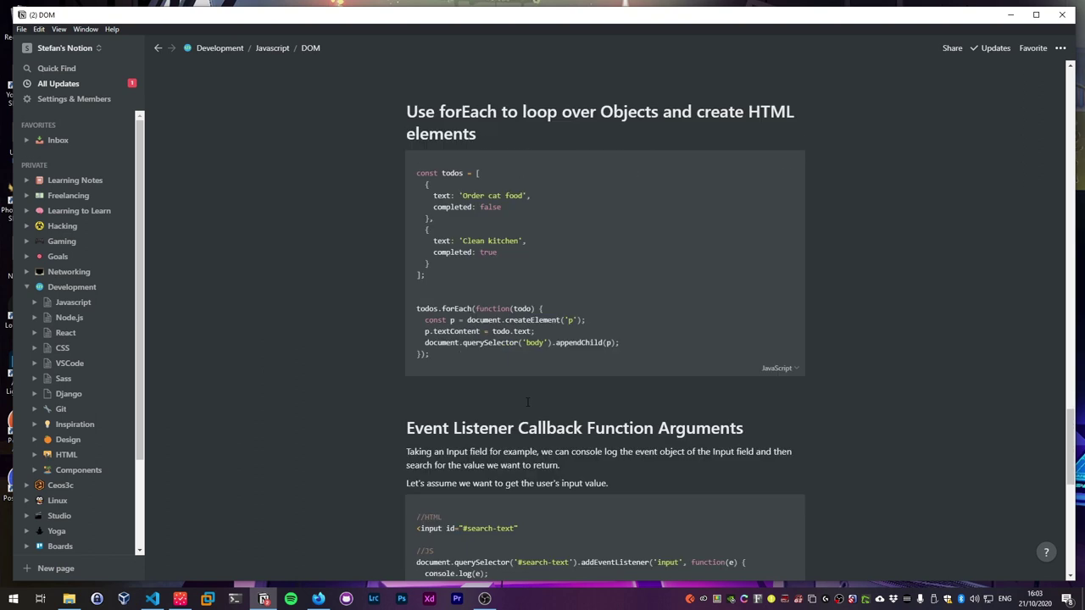
pyautogui.moveTo(573, 300); pyautogui.dragTo(407, 300)
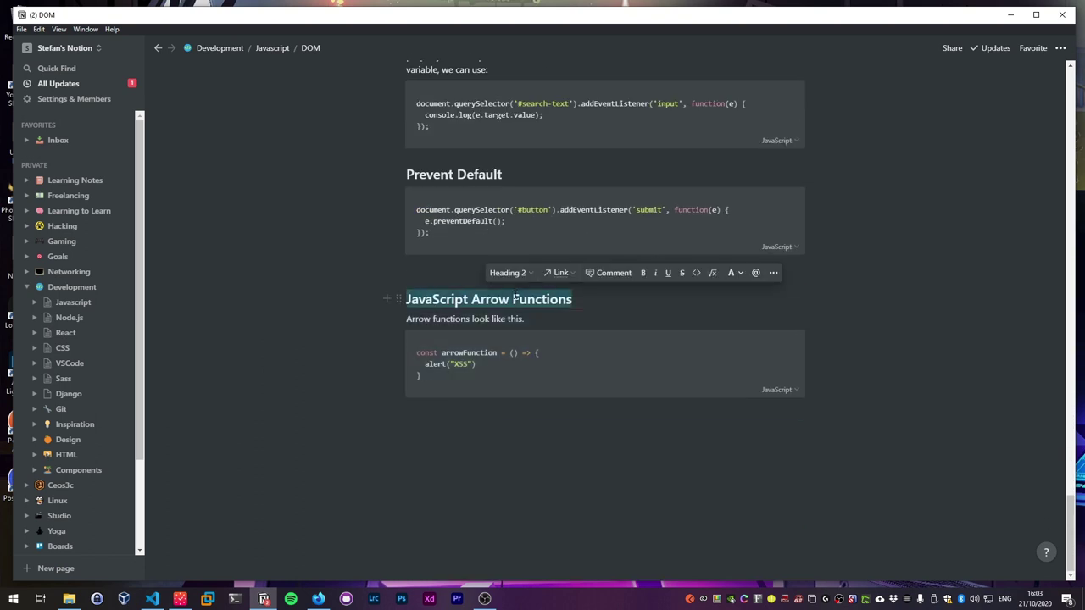
pyautogui.click(423, 273)
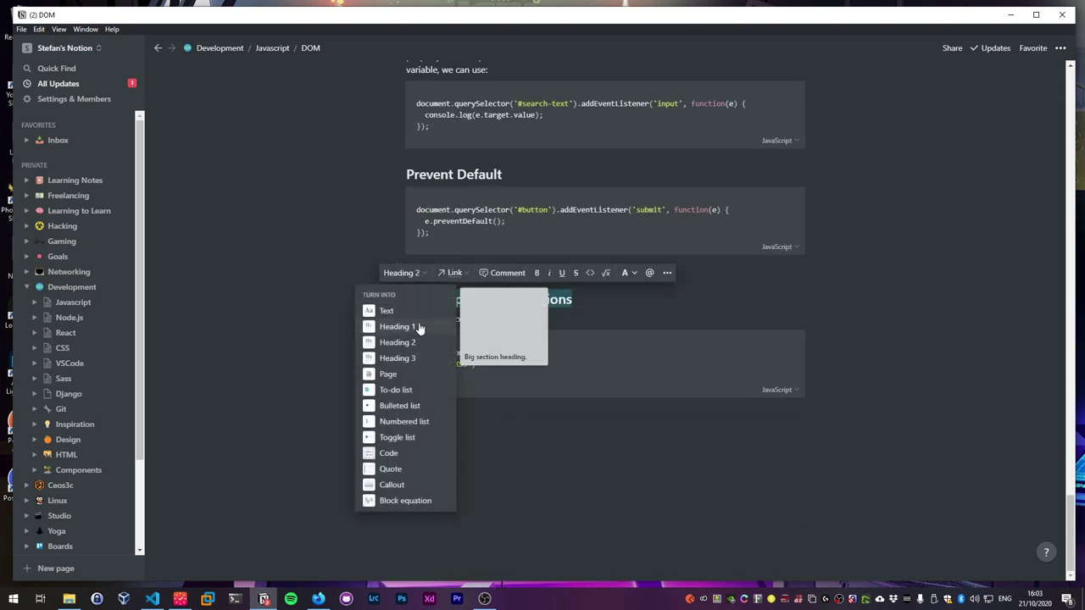
pyautogui.click(418, 326)
pyautogui.scroll(15, 660, 318)
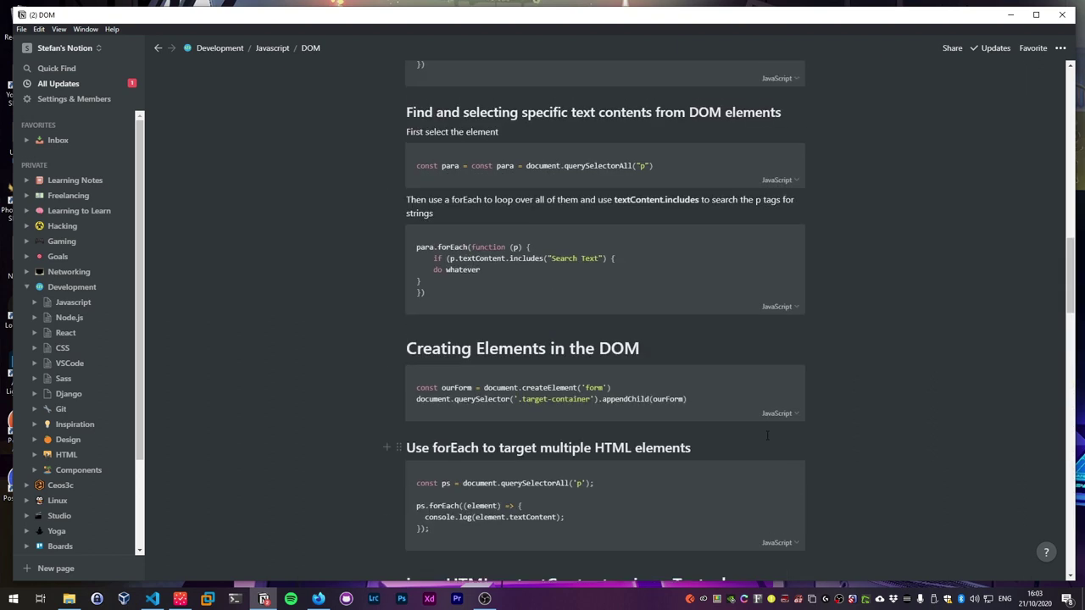
pyautogui.scroll(-8, 727, 444)
pyautogui.scroll(7, 509, 382)
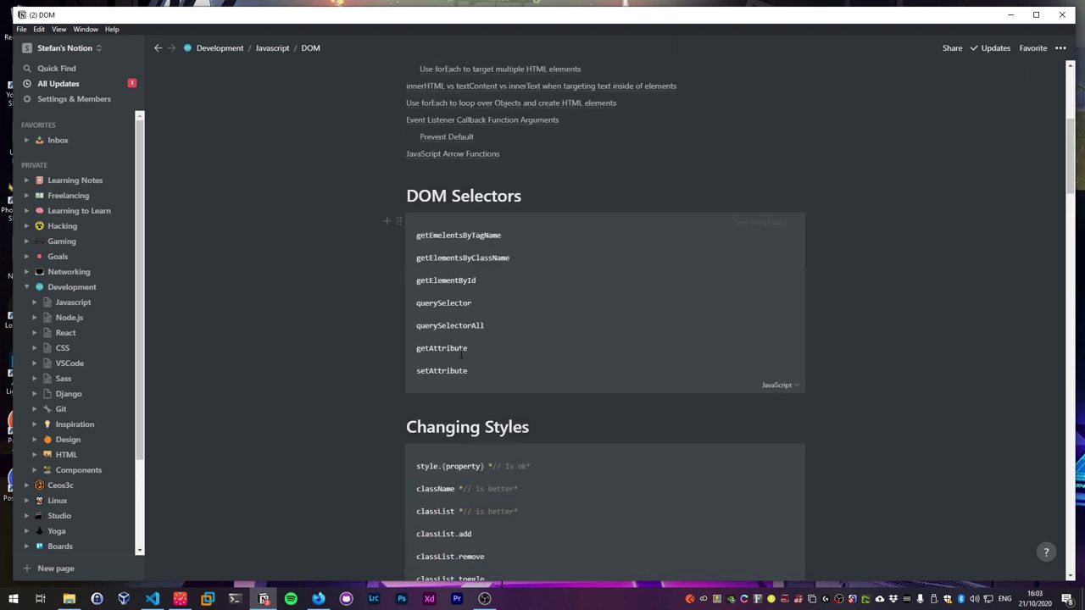
# Step: Remove the JavaScript Arrow Functions heading, its text and code block from the end of the DOM page
pyautogui.click(470, 436)
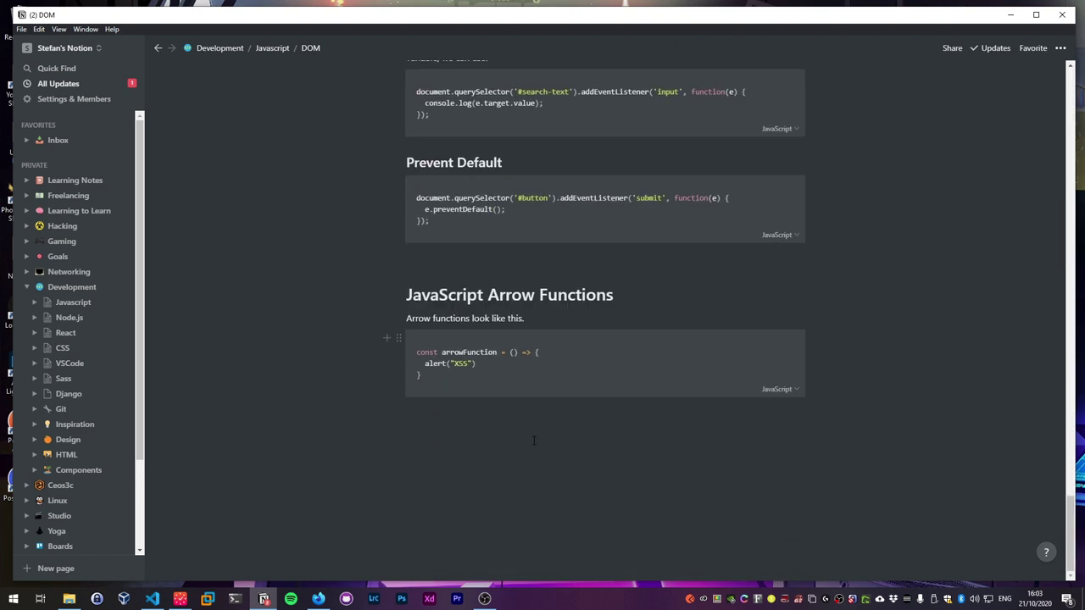
pyautogui.moveTo(638, 449); pyautogui.dragTo(328, 273)
pyautogui.press('BackSpace')
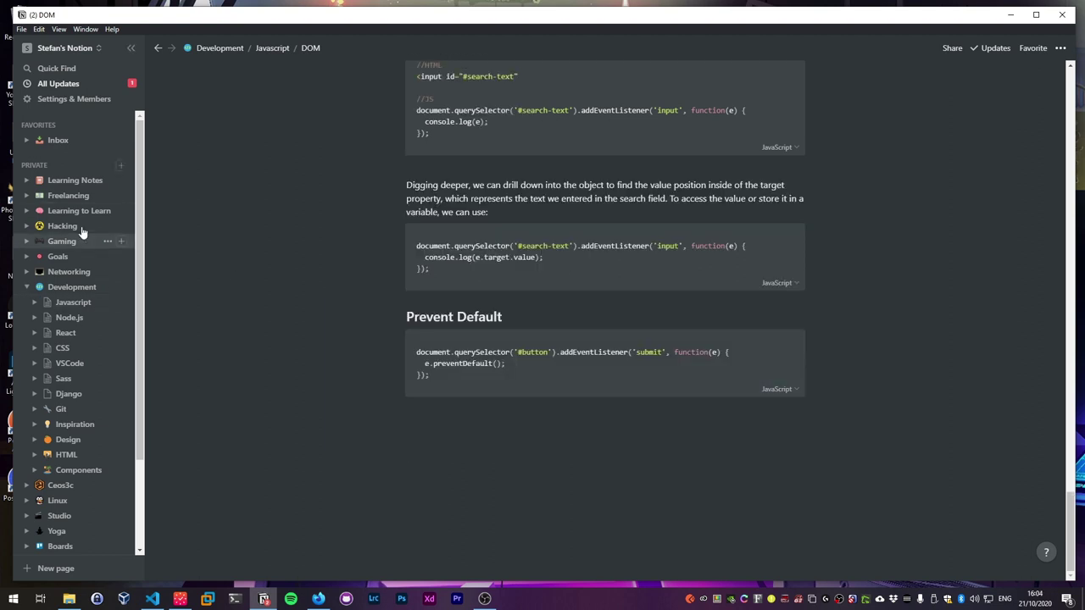
# Step: Paste the arrow functions notes back into Learning Notes below the 22.10.2020 JavaScript course heading, without an empty line between them
pyautogui.click(65, 185)
pyautogui.scroll(-20, 529, 424)
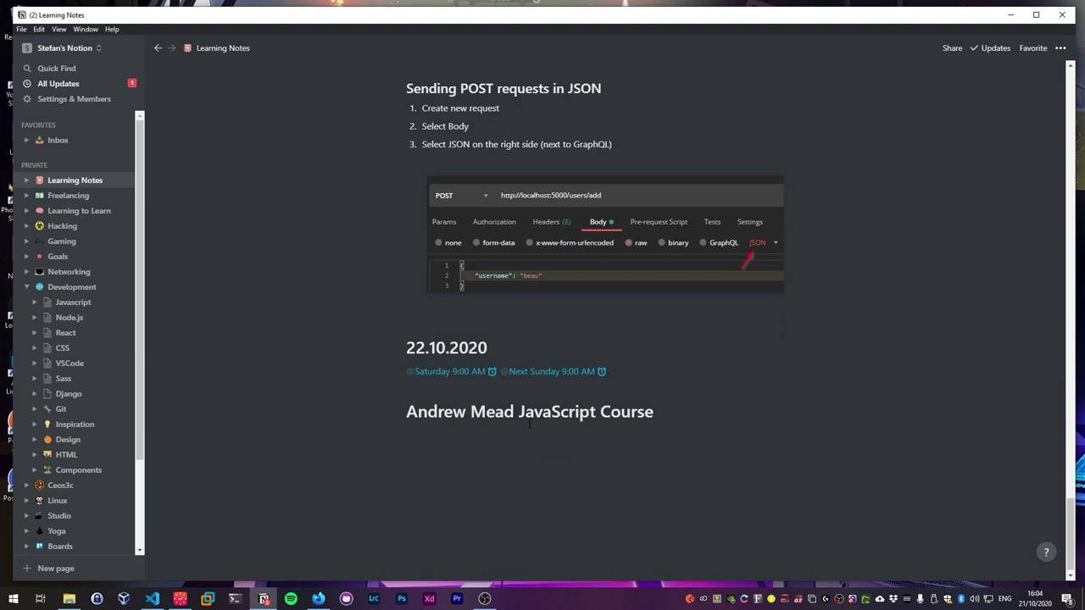
pyautogui.click(529, 463)
pyautogui.write('JavaScript Arrow Functions Arrow functions look like this. const arrowFunction = () => {   alert("XSS") }')
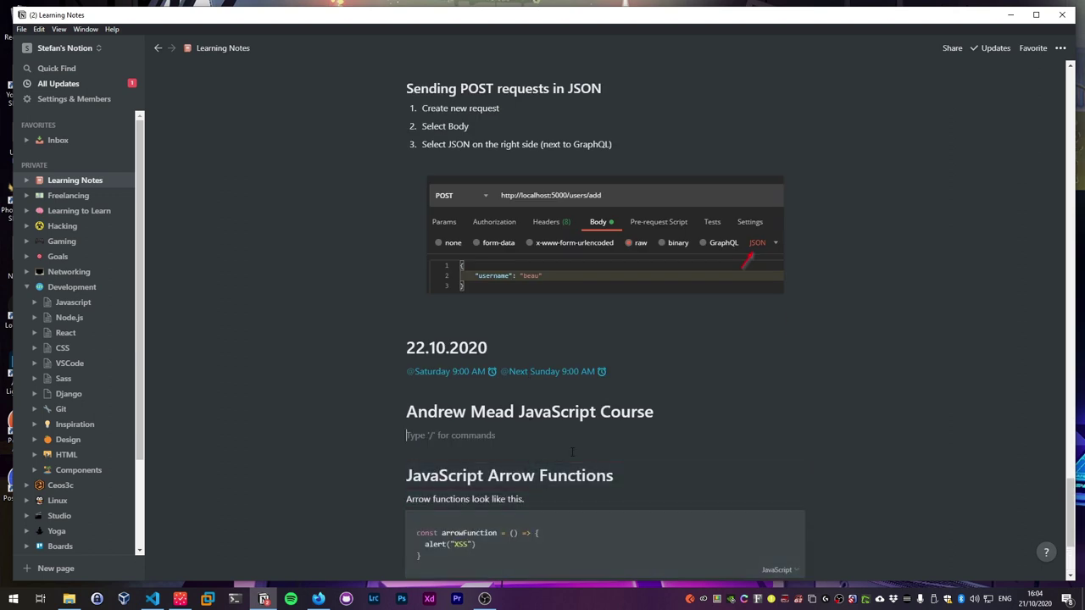
pyautogui.press('BackSpace')
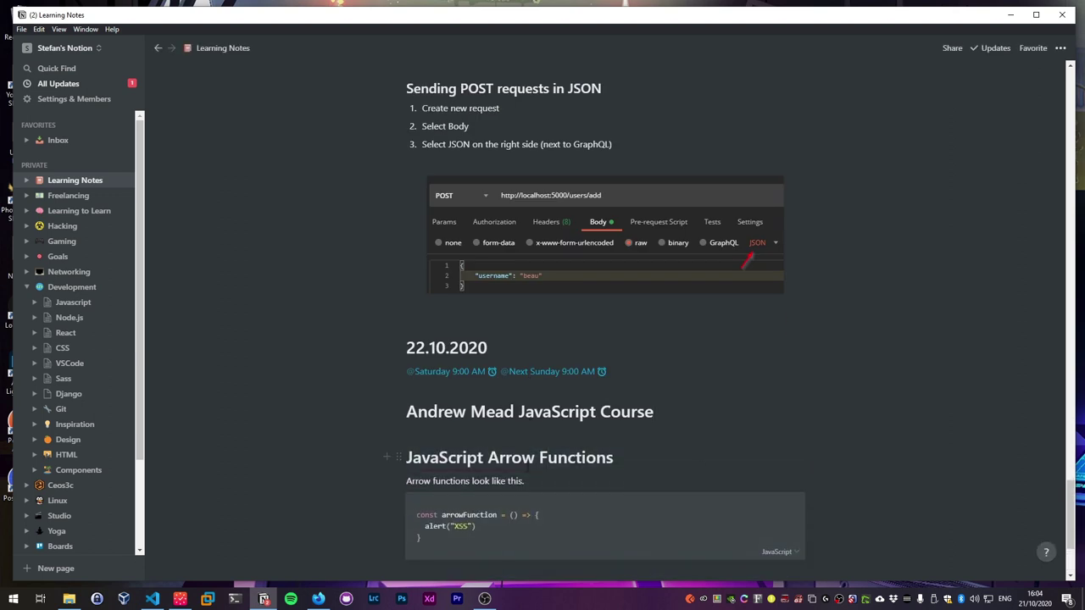
# Step: Turn the JavaScript Arrow Functions heading in the 22.10.2020 entry into a Heading 2
pyautogui.click(398, 458)
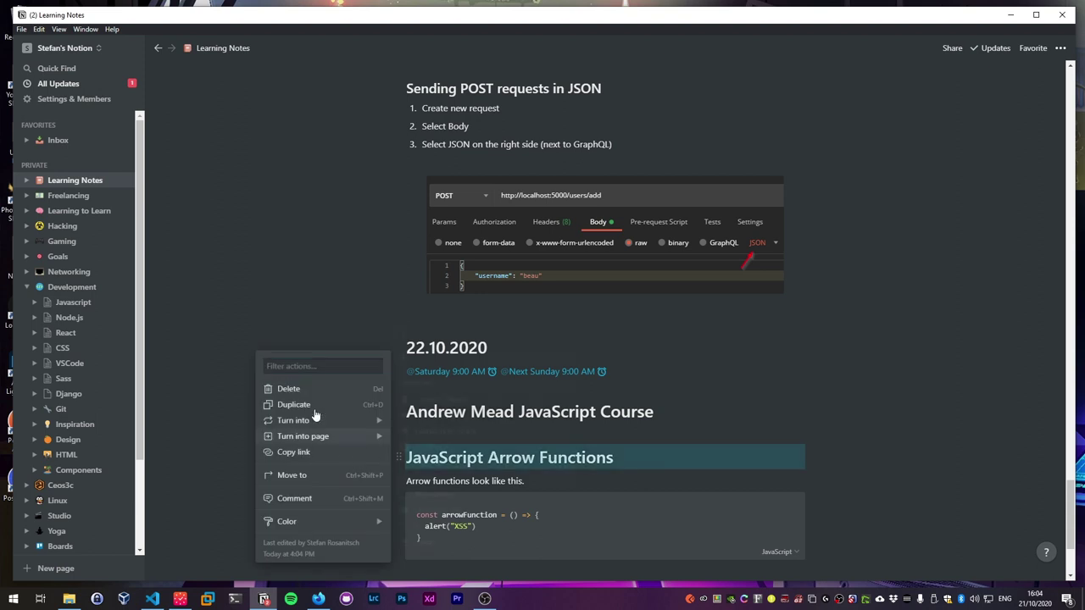
pyautogui.moveTo(347, 421)
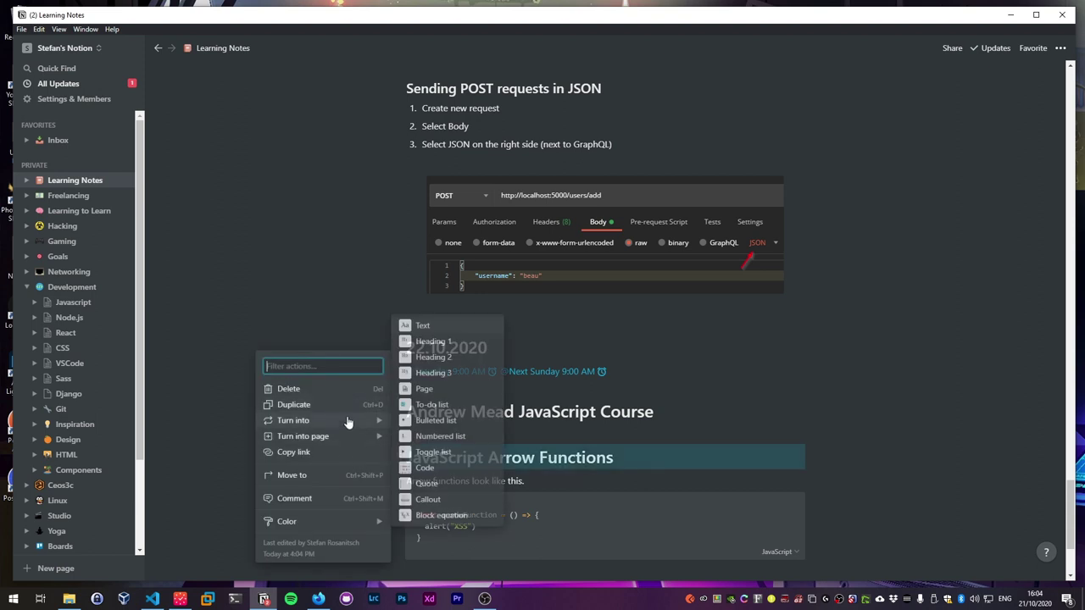
pyautogui.click(444, 361)
# Step: Insert a table of contents in Learning Notes between the introductory paragraph and the 19.10.2020 heading, and look over its entries
pyautogui.scroll(15, 701, 434)
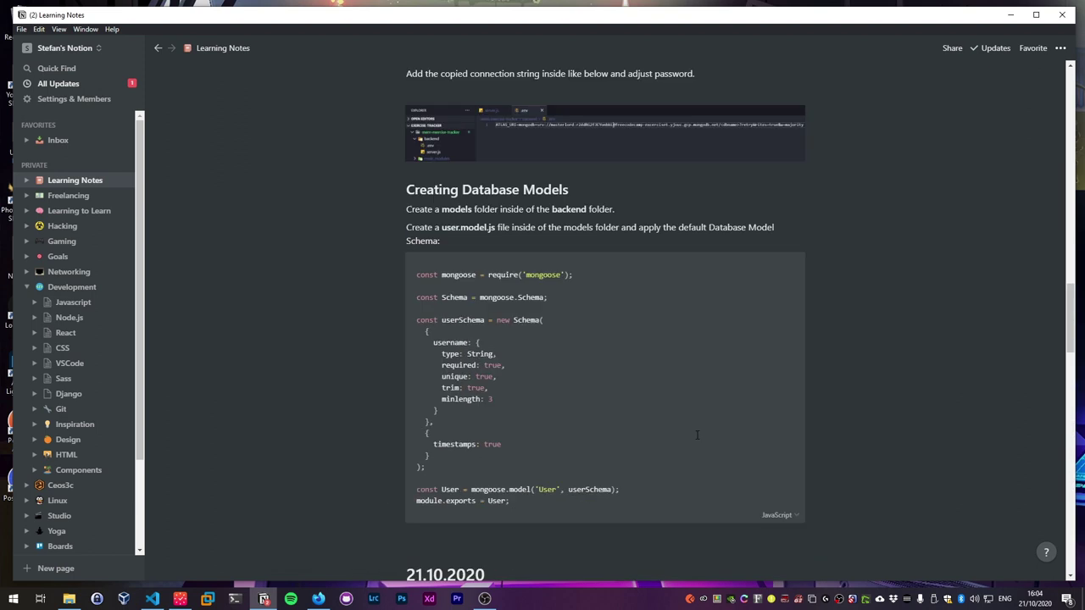
pyautogui.scroll(6, 701, 434)
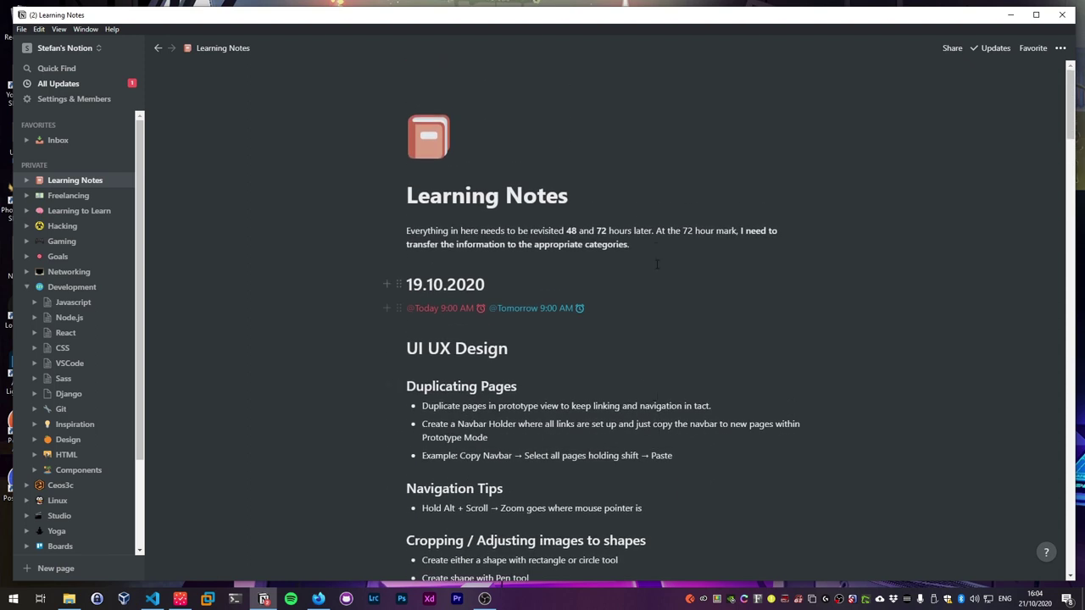
pyautogui.press('Return')
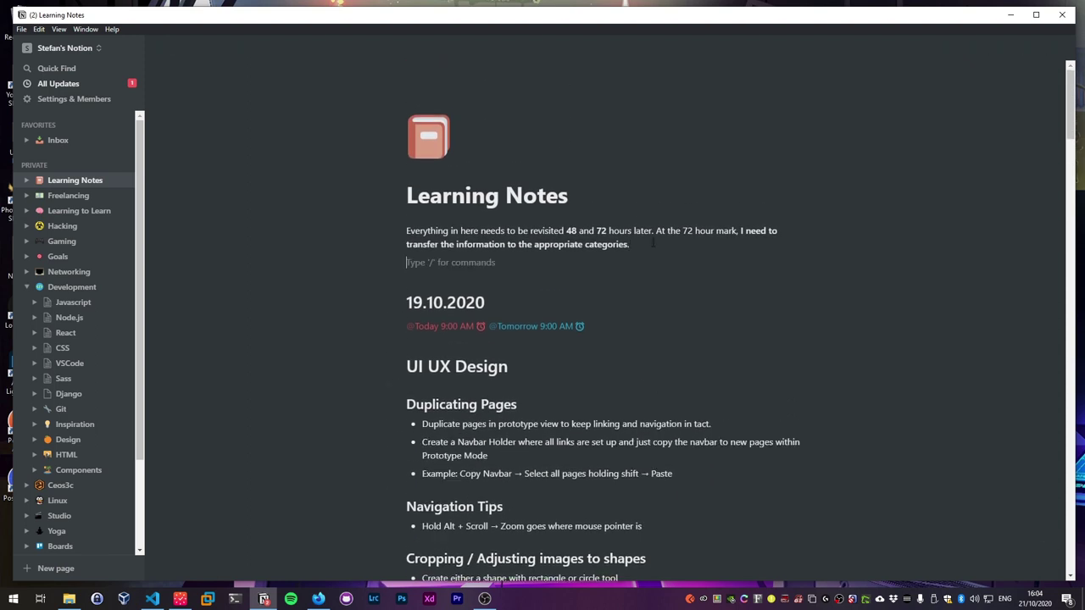
pyautogui.write('/')
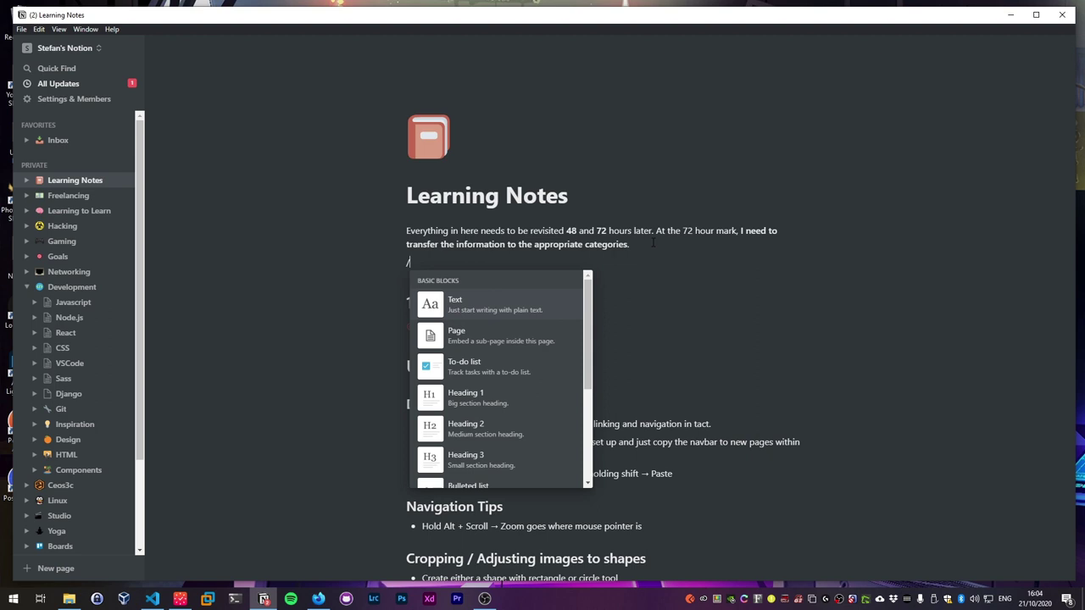
pyautogui.write('ta')
pyautogui.press('Return')
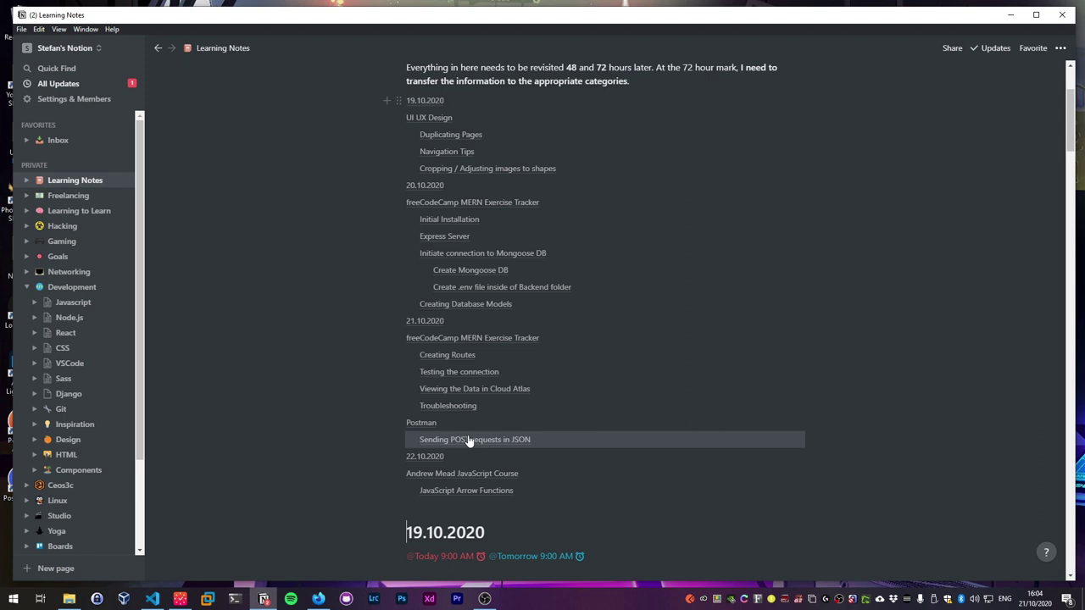
pyautogui.scroll(-4, 509, 440)
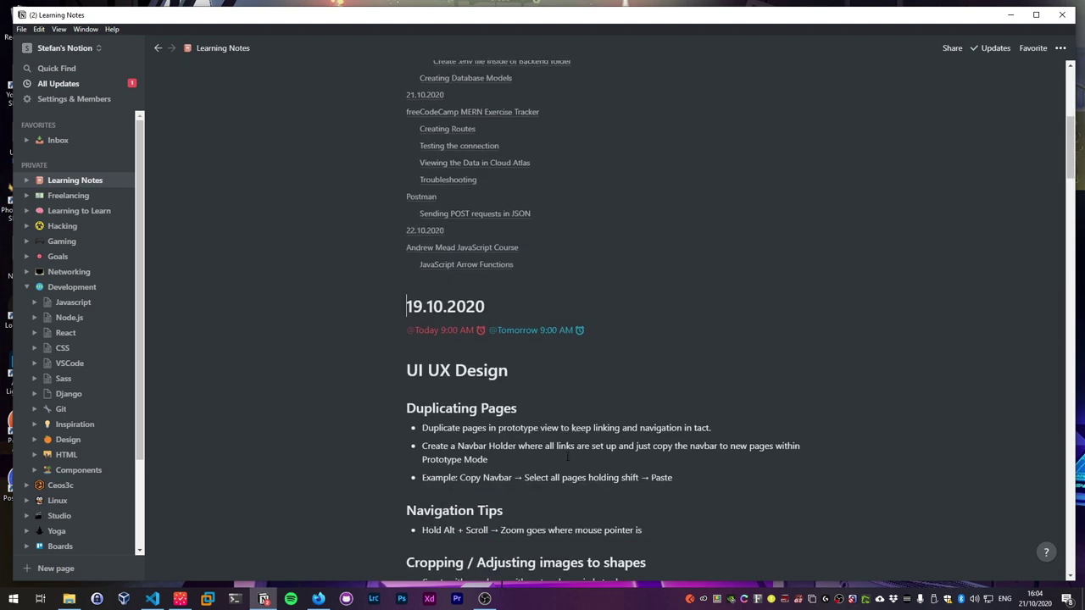